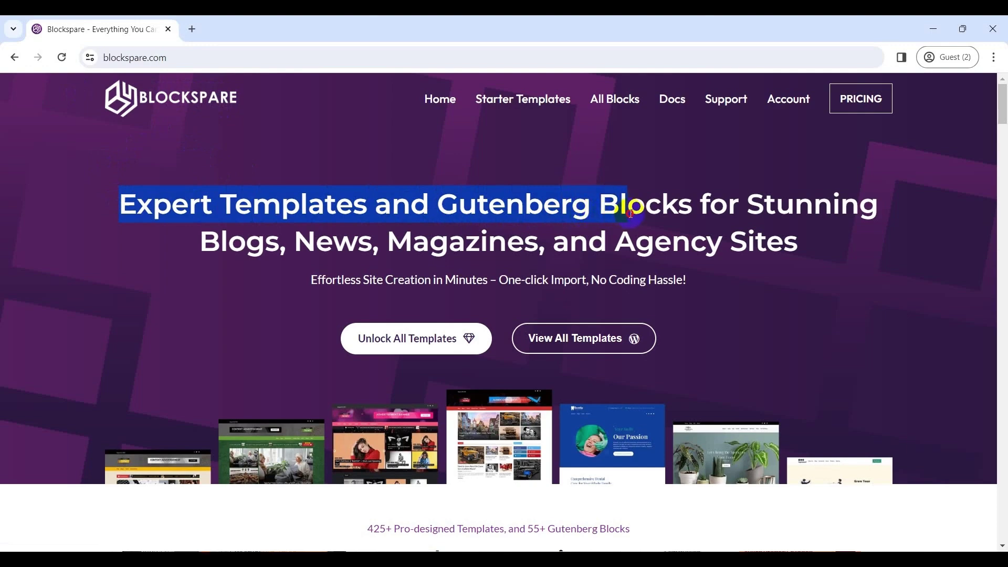
# Scroll through the hero section, selecting and then deselecting the heading and intro paragraph text.
pyautogui.click(499, 281)
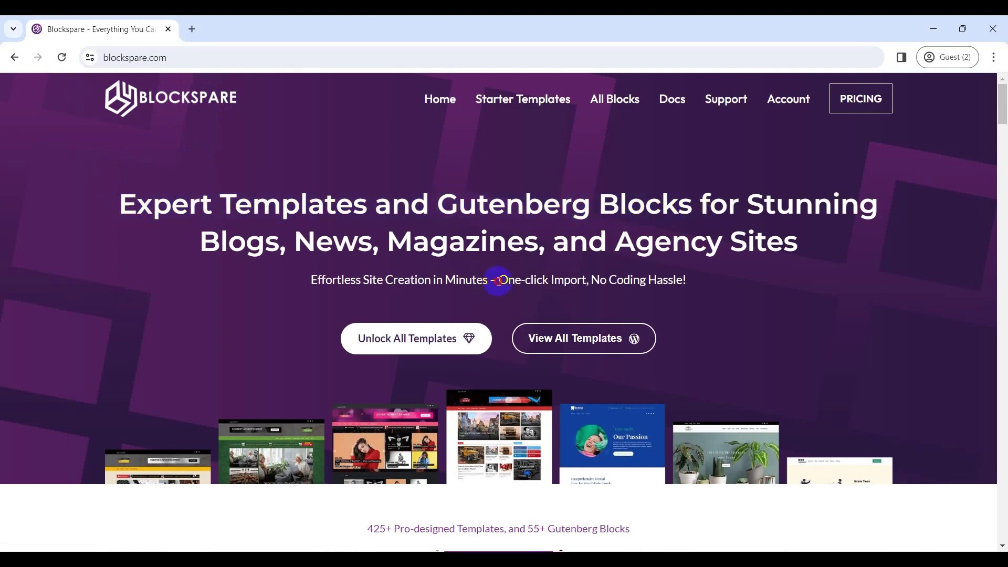
pyautogui.scroll(-10, 591, 279)
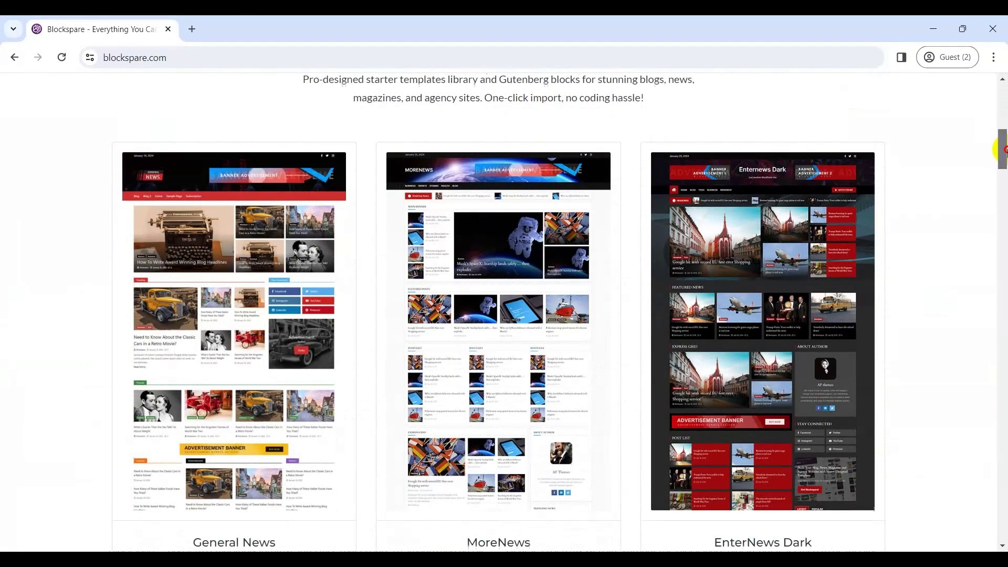
pyautogui.moveTo(999, 148); pyautogui.dragTo(1004, 233)
pyautogui.moveTo(328, 193); pyautogui.dragTo(662, 279)
pyautogui.click(661, 278)
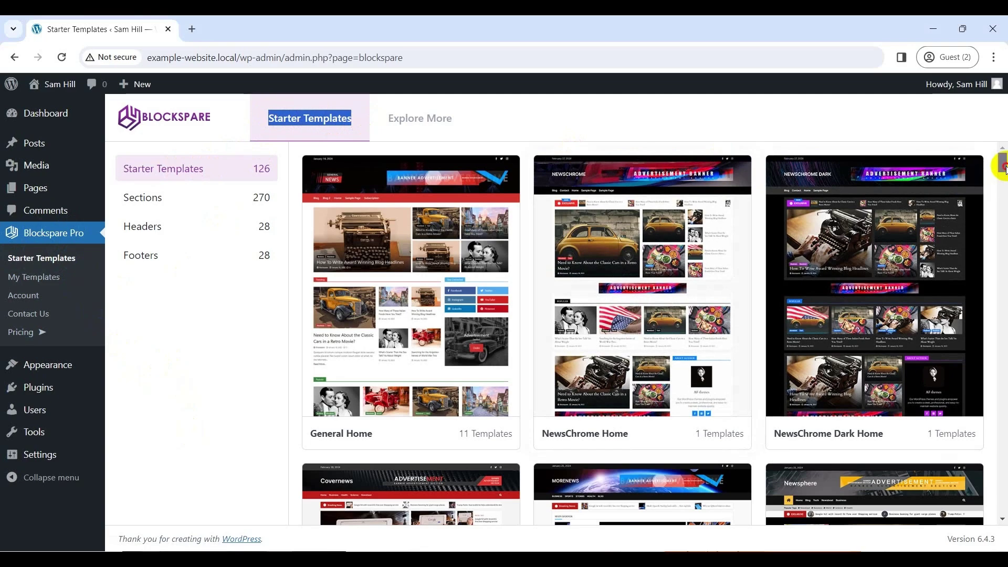
pyautogui.moveTo(1003, 167); pyautogui.dragTo(1003, 483)
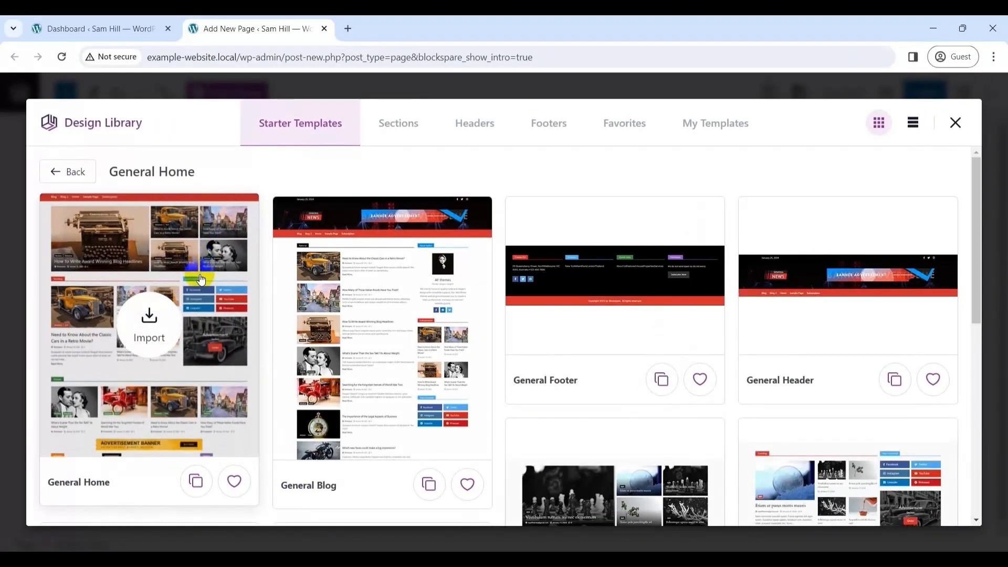
# Import the General Home template from its Design Library card.
pyautogui.click(148, 315)
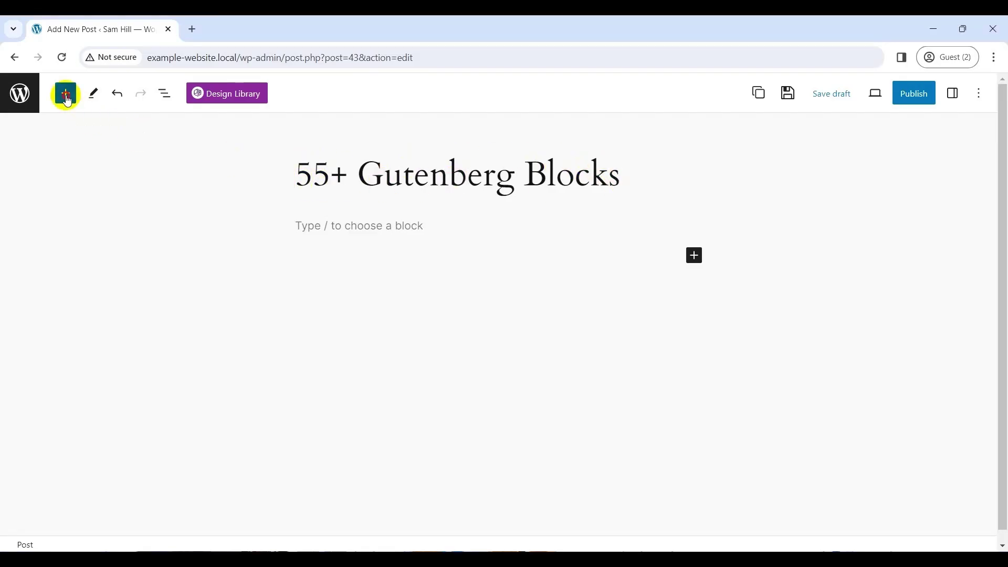
# Insert a Blockspare Call to Action block below the 55+ Gutenberg Blocks title.
pyautogui.click(66, 93)
pyautogui.doubleClick(35, 205)
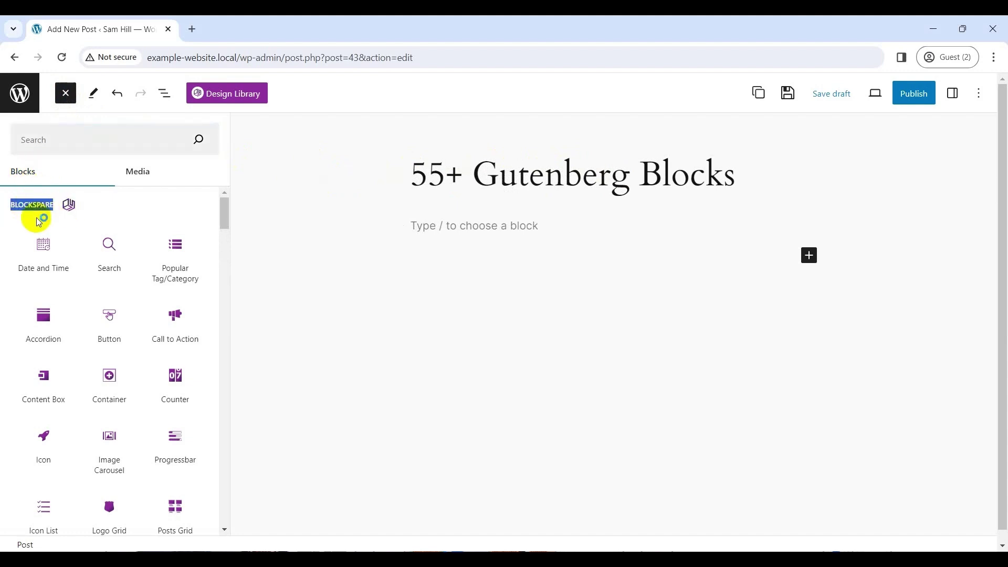
pyautogui.moveTo(63, 262)
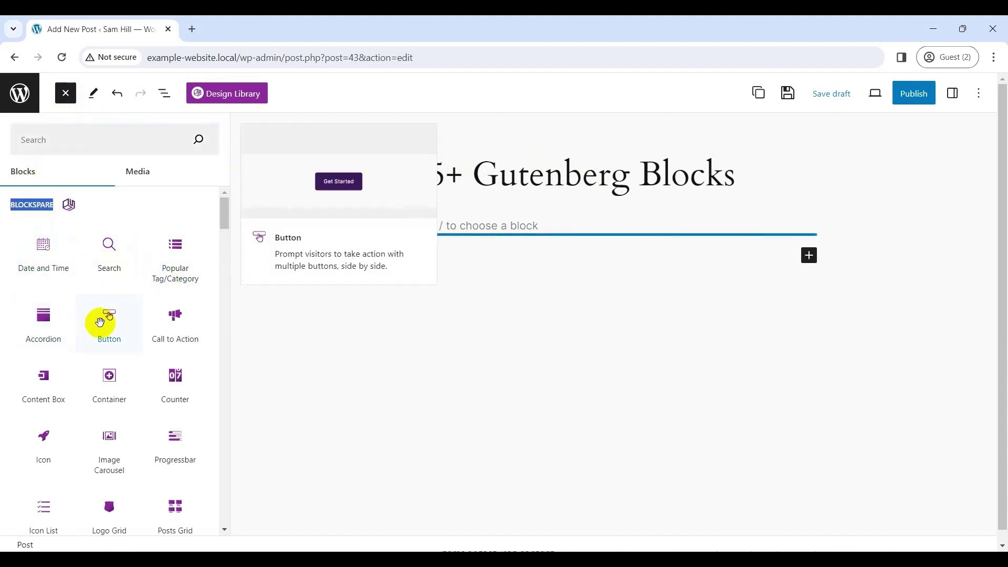
pyautogui.click(162, 332)
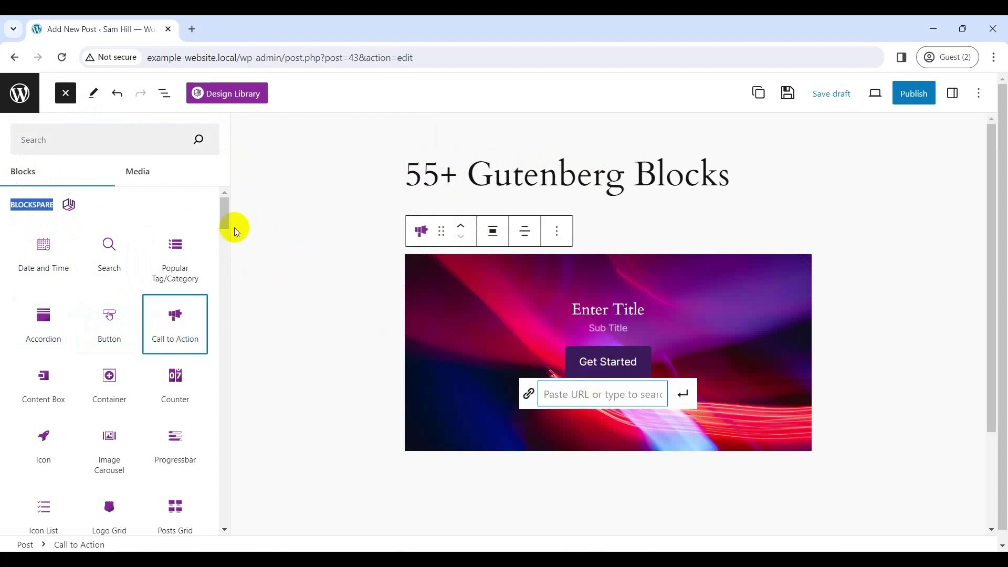
pyautogui.moveTo(224, 223)
pyautogui.mouseDown()
pyautogui.moveTo(221, 300)
pyautogui.moveTo(222, 233)
pyautogui.mouseUp()
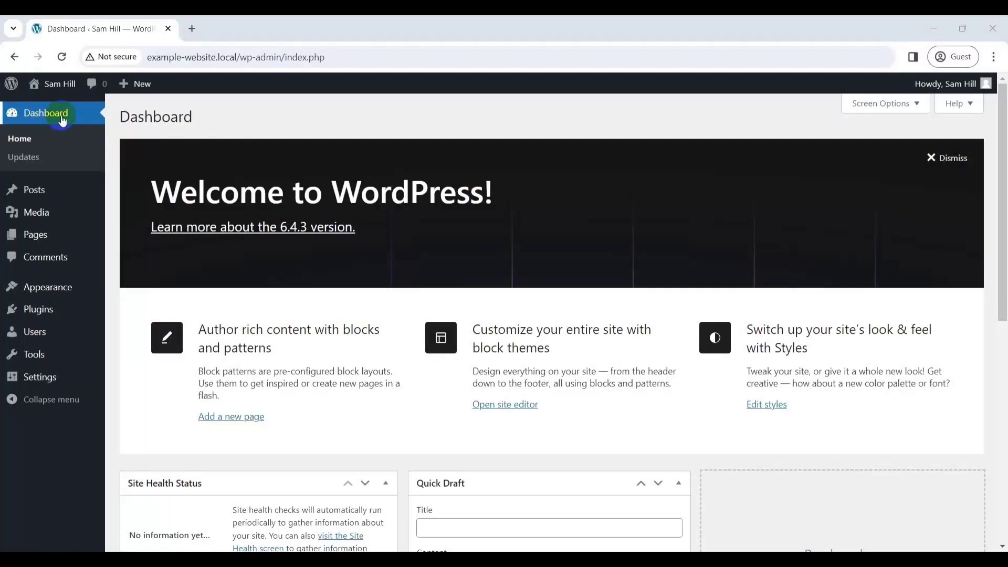
# Install the free Blockspare plugin and skip its opt-in screen.
pyautogui.moveTo(70, 317)
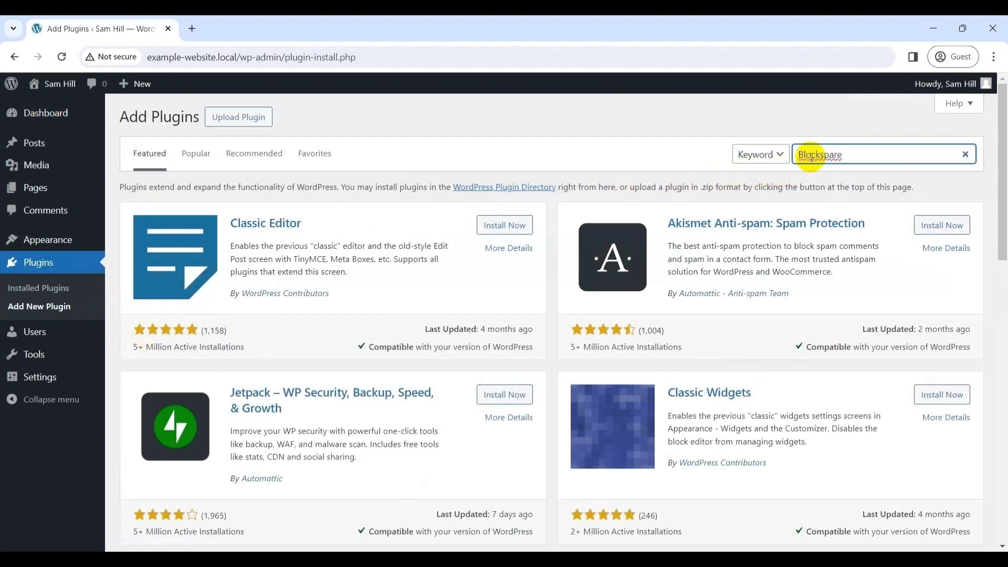
pyautogui.click(508, 227)
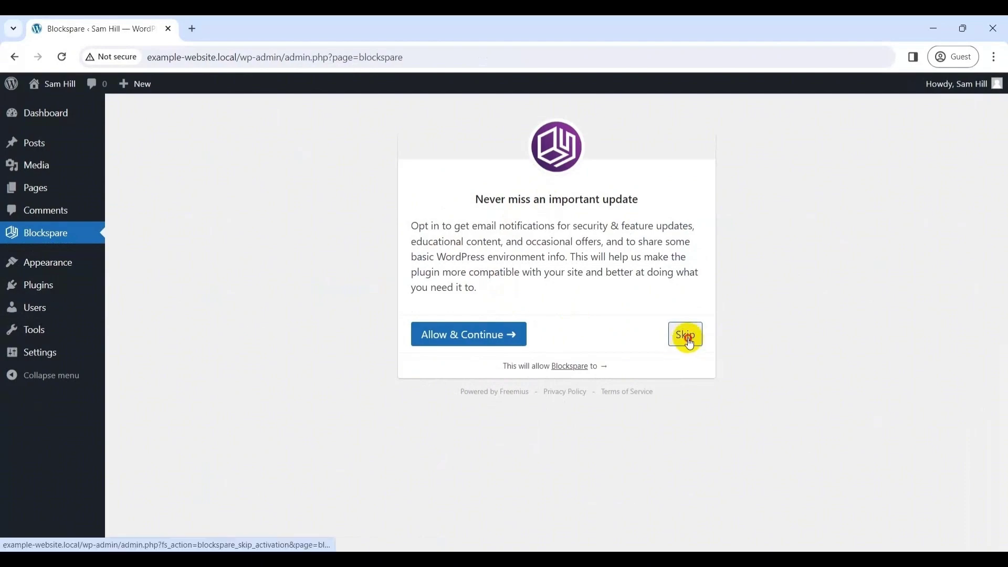
pyautogui.click(688, 340)
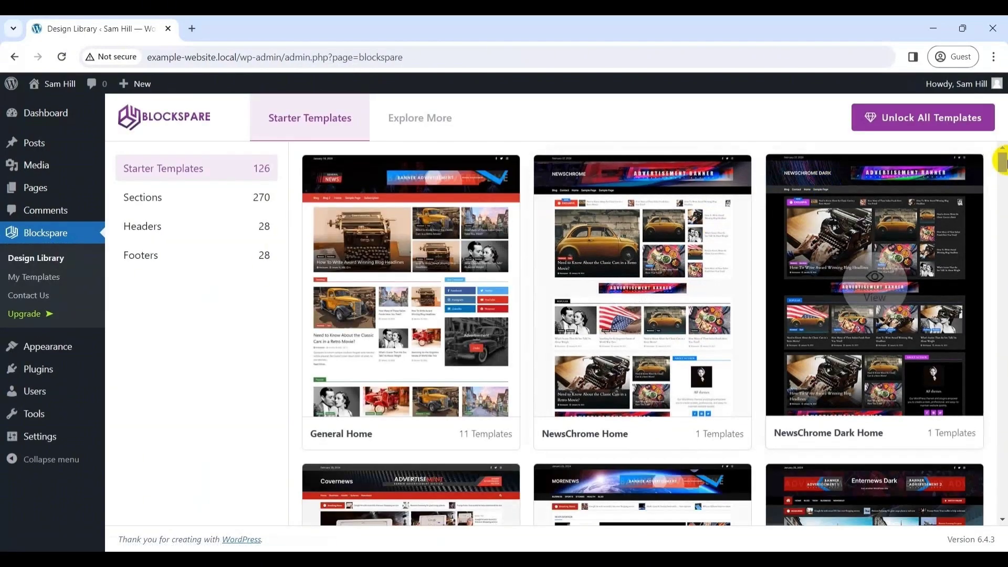
pyautogui.moveTo(1003, 160); pyautogui.dragTo(1002, 504)
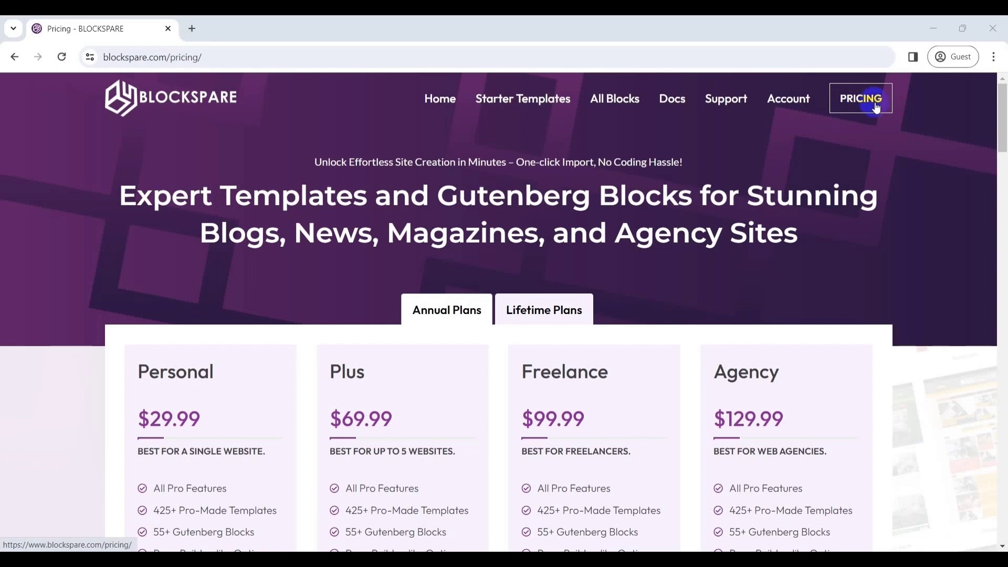
# Sign in to the Blockspare account, download Blockspare Pro v4.1.3 and copy its license key.
pyautogui.moveTo(1002, 124); pyautogui.dragTo(1003, 153)
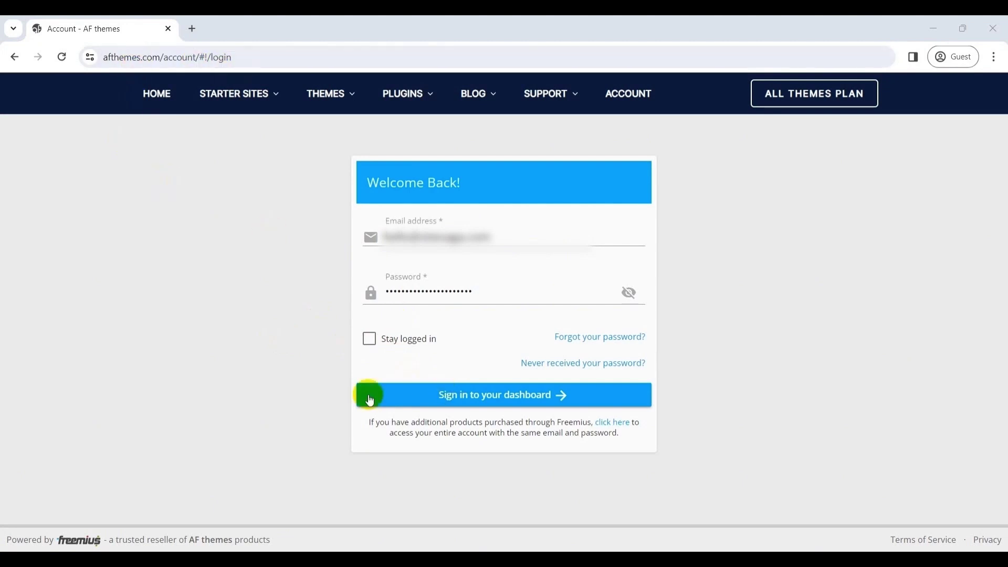
pyautogui.click(488, 396)
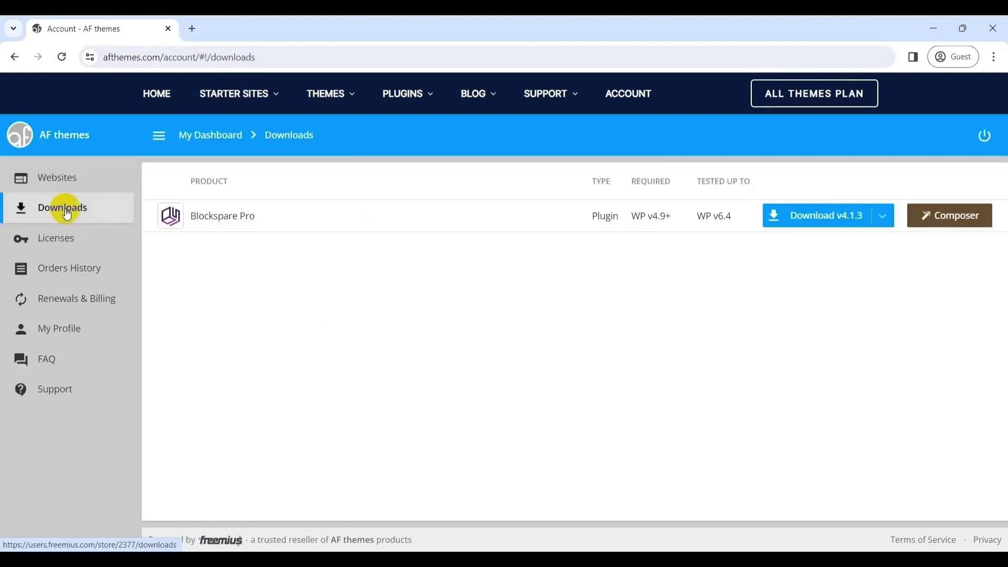
pyautogui.click(840, 223)
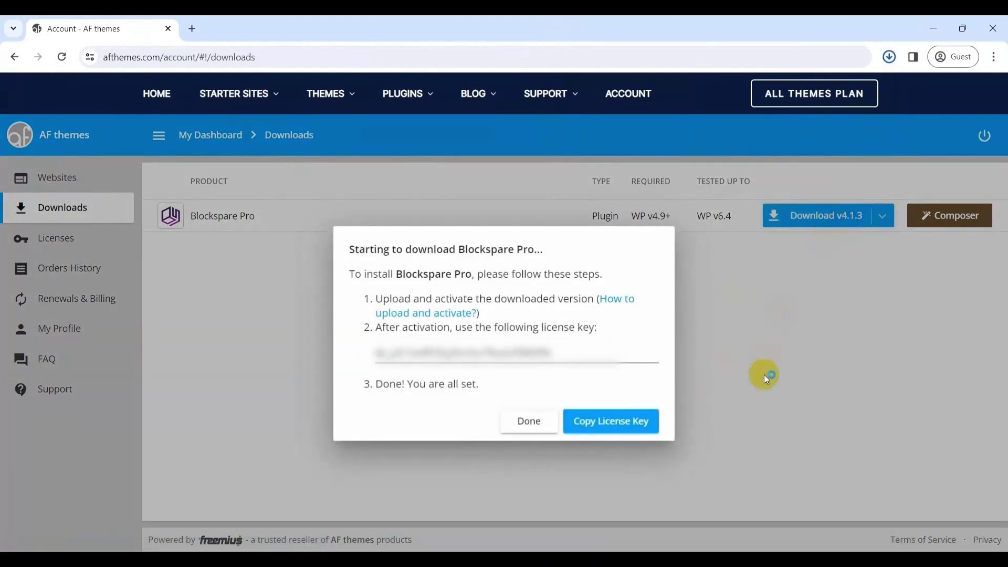
pyautogui.click(611, 419)
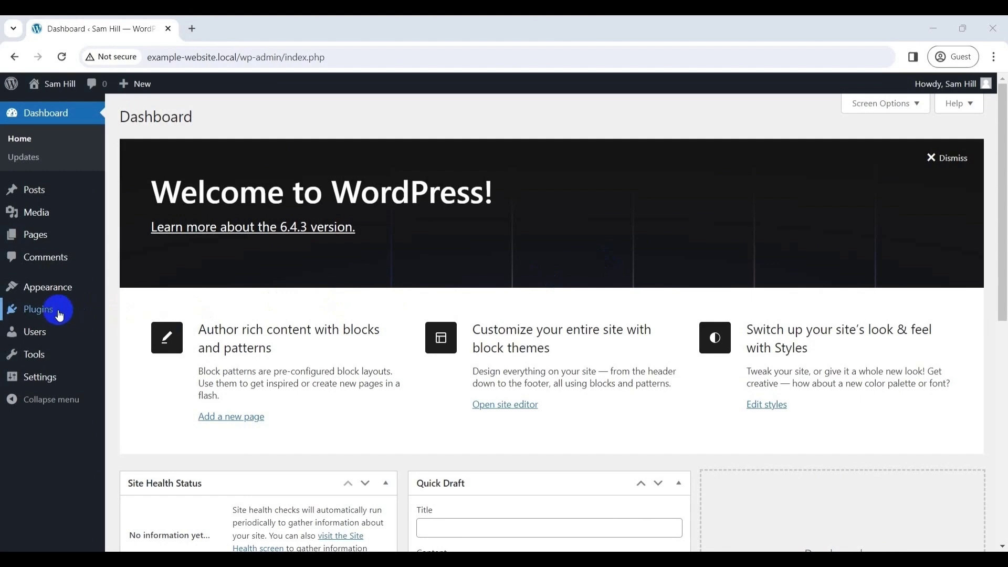
# Upload and activate Blockspare Pro 4.1.3, then paste and activate its license key.
pyautogui.moveTo(59, 315)
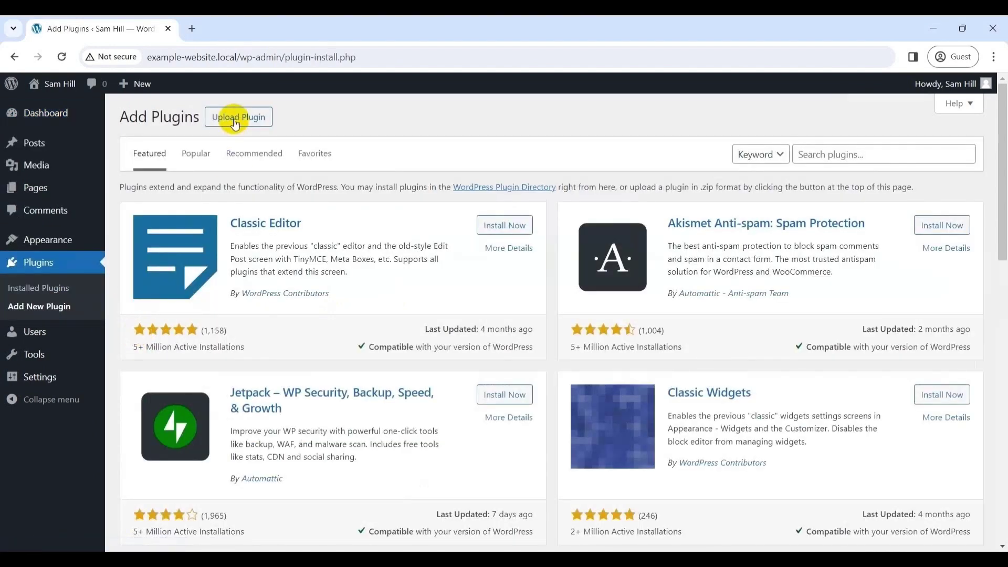
pyautogui.click(238, 117)
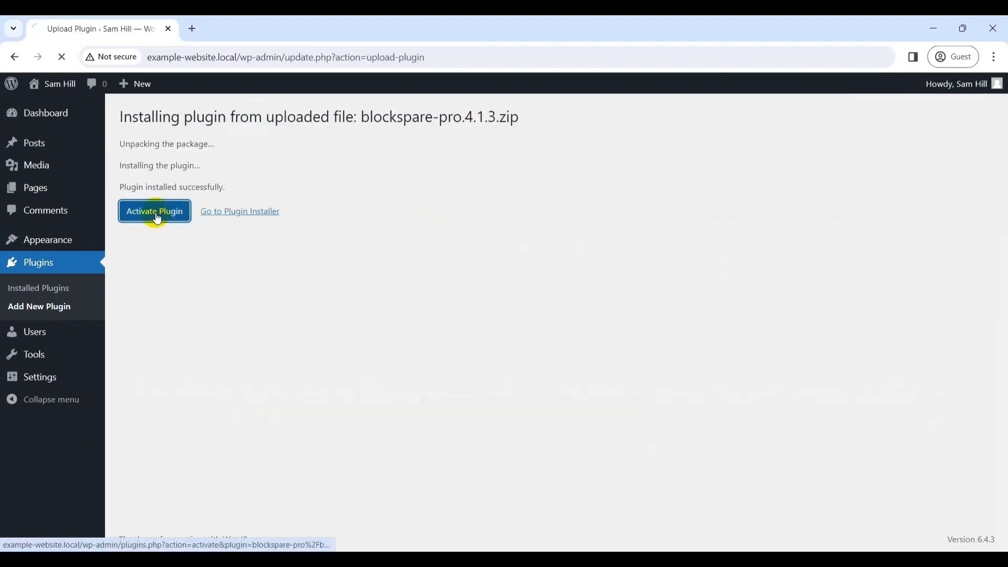
pyautogui.click(156, 214)
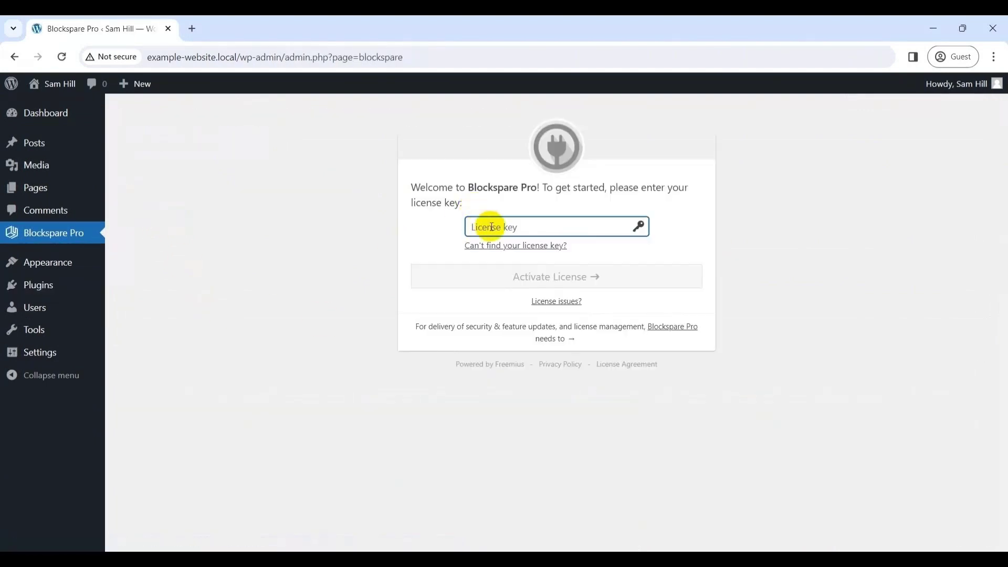
pyautogui.hotkey('ctrl', 'v')
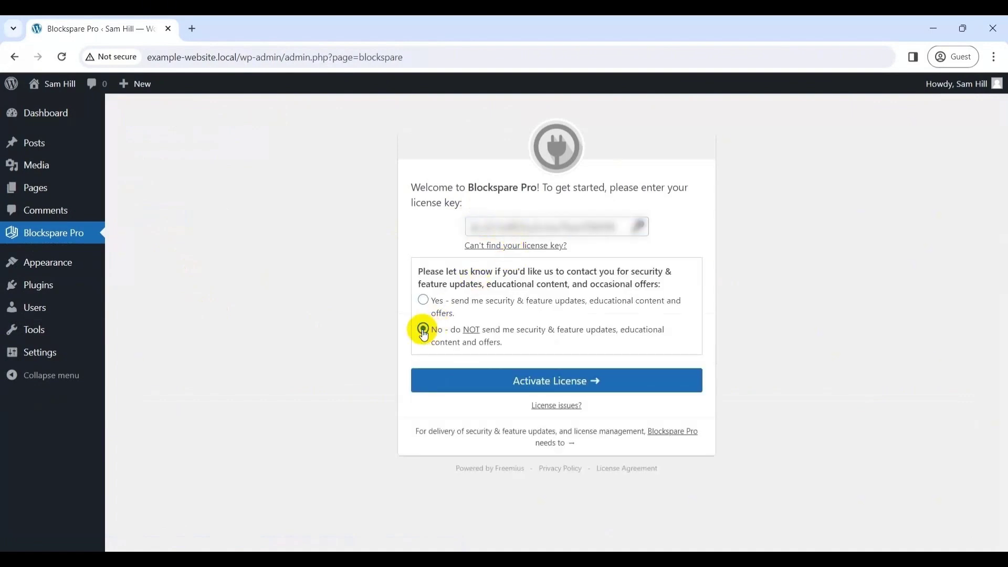
pyautogui.click(557, 381)
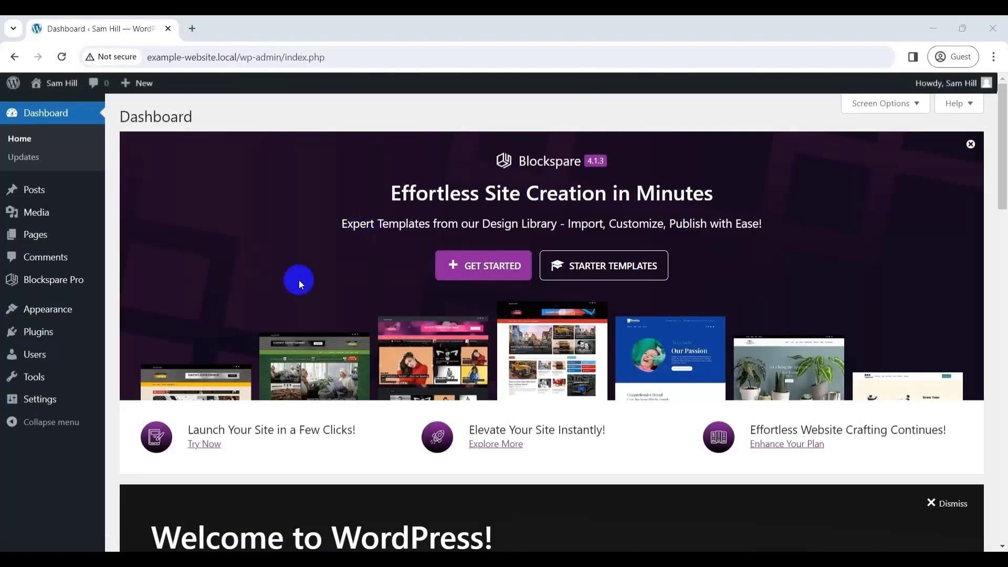
# Add Health as a new post category on the Categories page.
pyautogui.moveTo(54, 195)
pyautogui.click(140, 230)
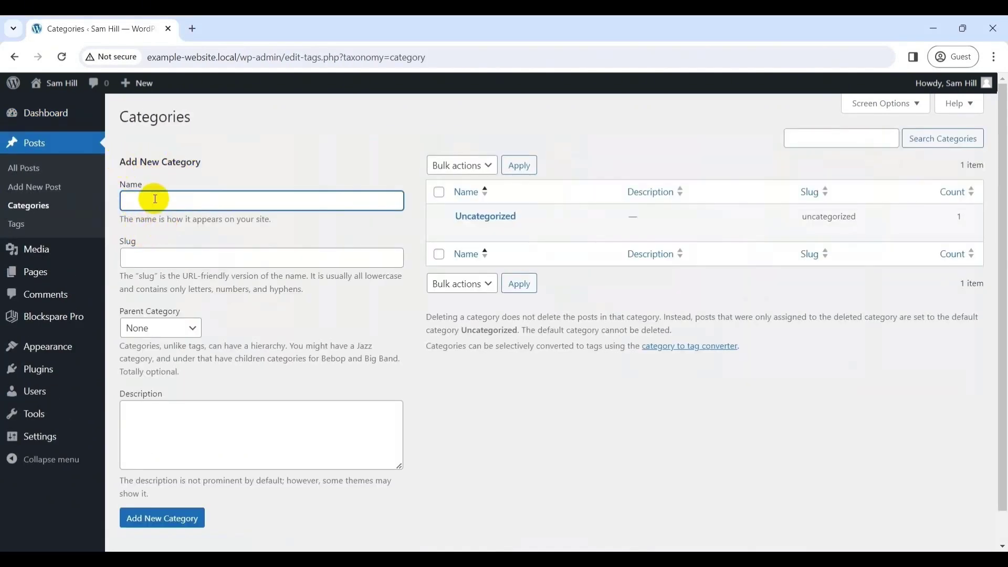
pyautogui.write('Health')
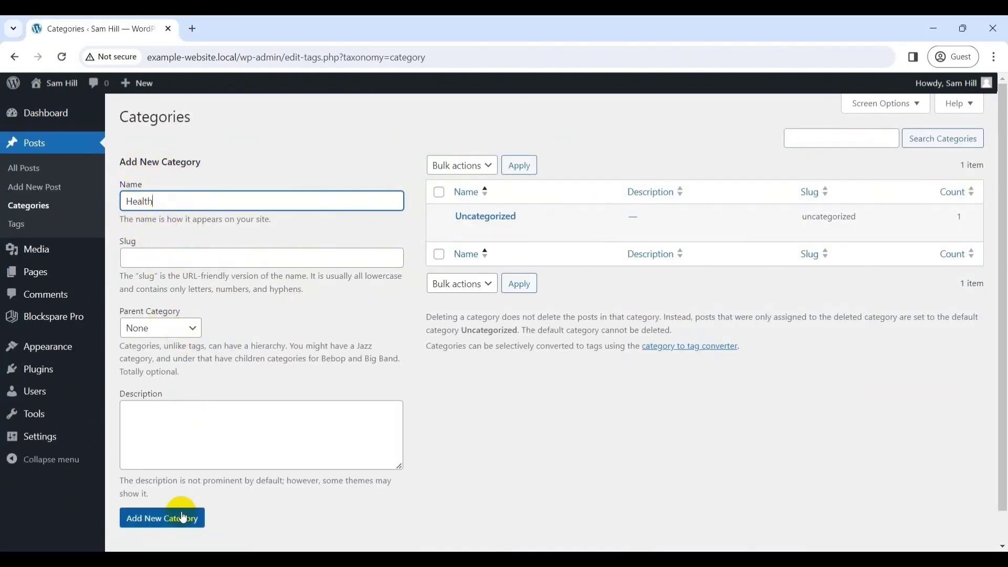
pyautogui.click(181, 518)
pyautogui.moveTo(457, 266)
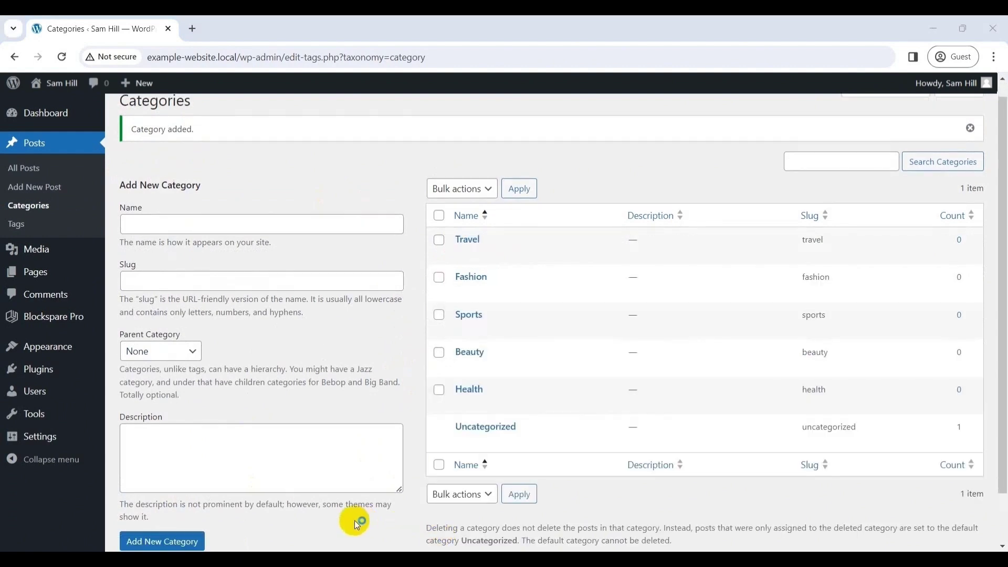
pyautogui.moveTo(482, 261)
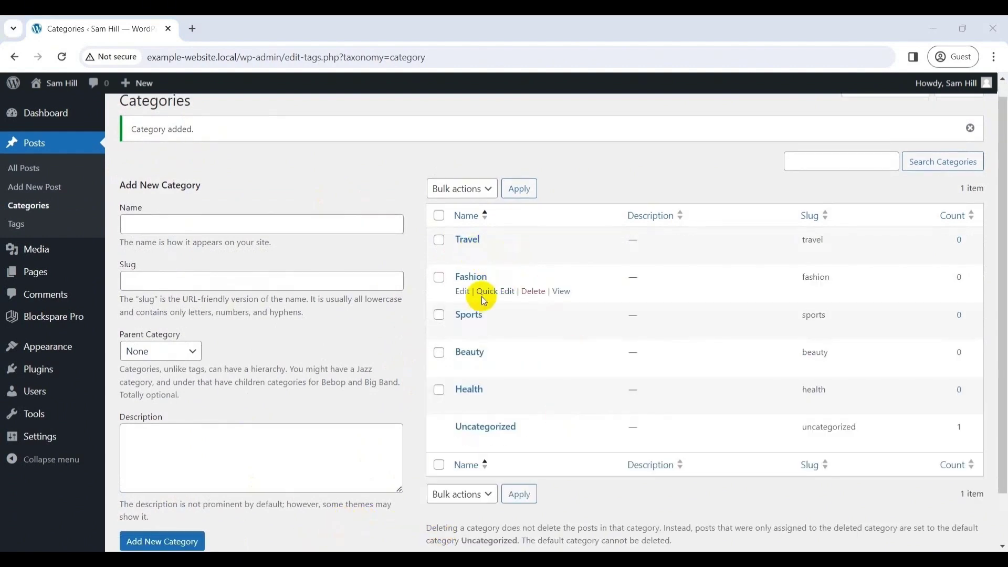
pyautogui.moveTo(476, 400)
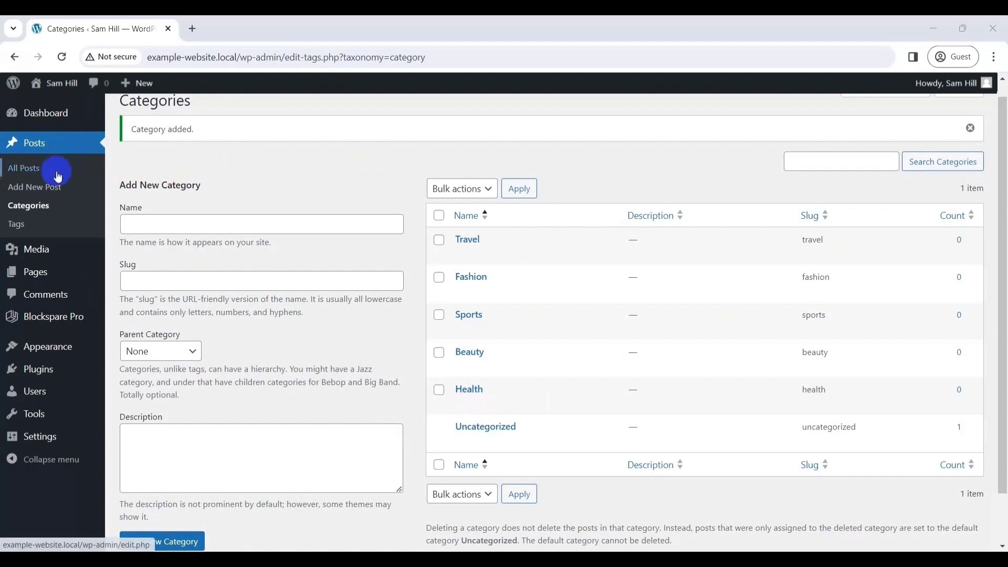
# Write a new post titled 'Top Health Tips' with a pasted Lorem Ipsum paragraph.
pyautogui.click(60, 198)
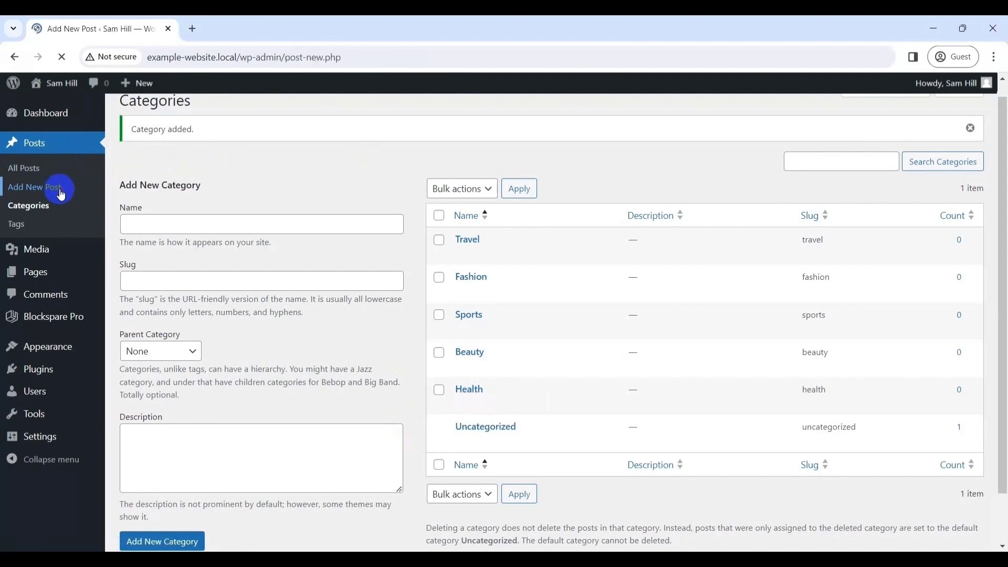
pyautogui.write('Top Health Tips')
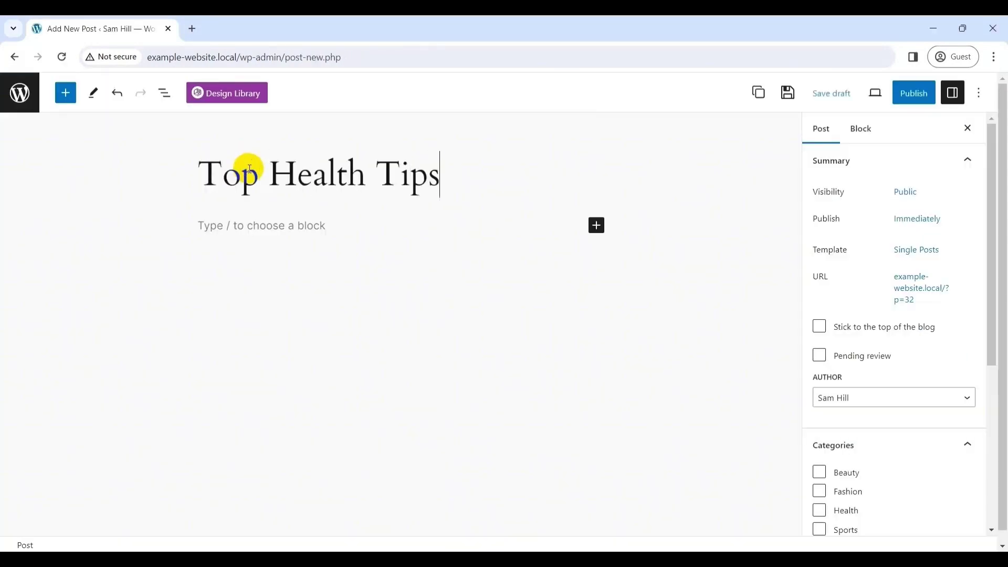
pyautogui.click(247, 225)
pyautogui.hotkey('ctrl', 'v')
# File the post under the Health category and publish it.
pyautogui.click(821, 129)
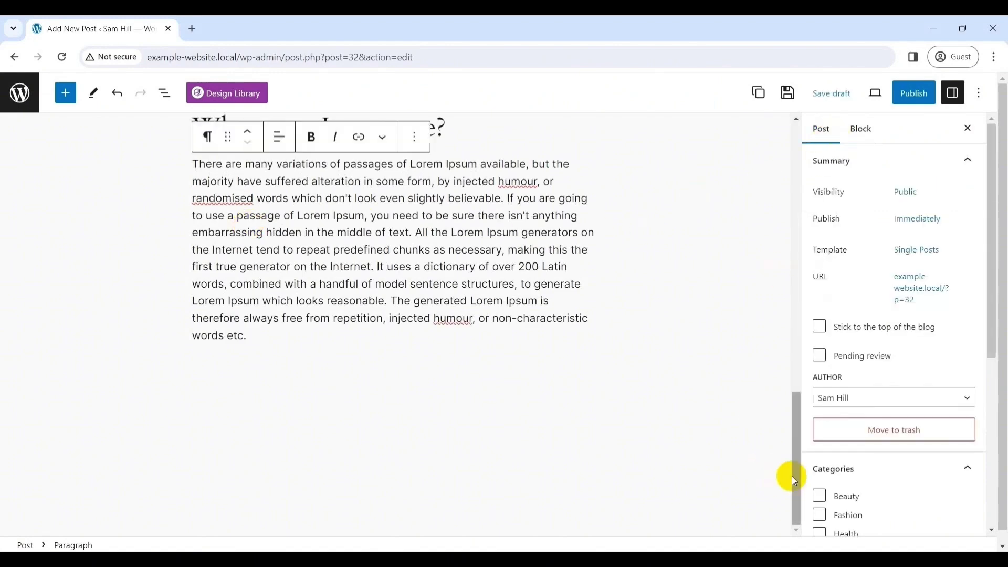
pyautogui.moveTo(794, 481); pyautogui.dragTo(799, 147)
pyautogui.scroll(-5, 985, 387)
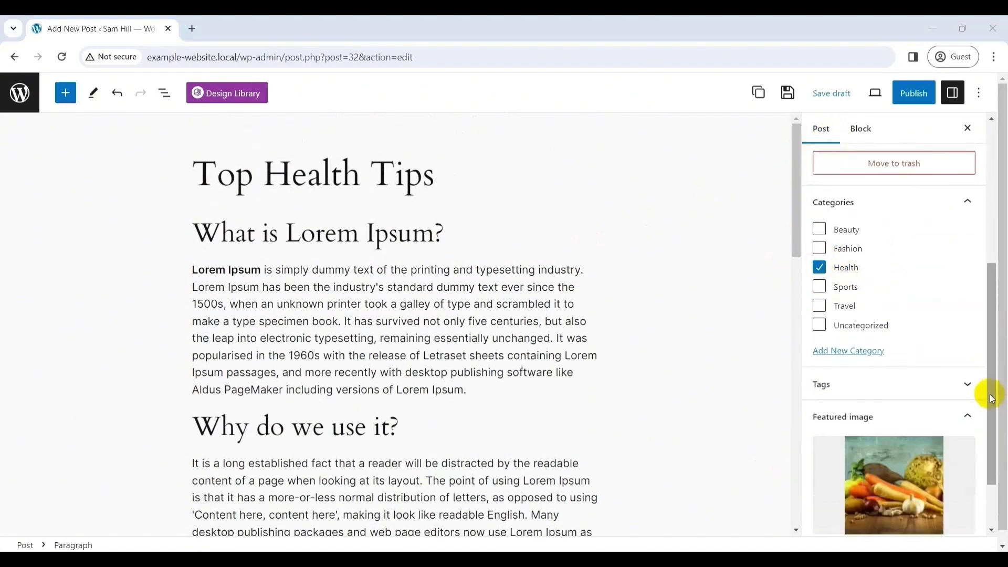
pyautogui.scroll(5, 990, 394)
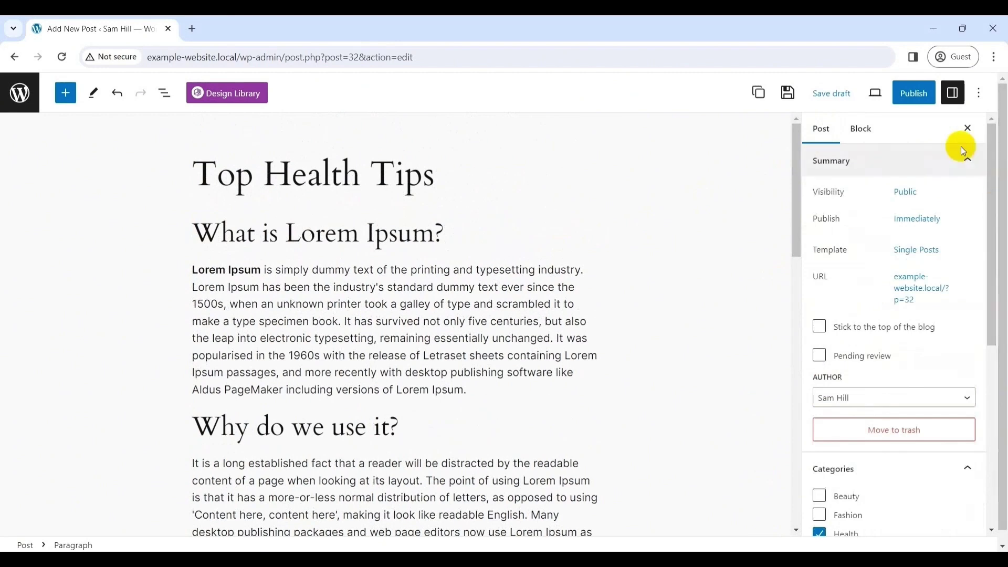
pyautogui.click(913, 95)
pyautogui.click(883, 93)
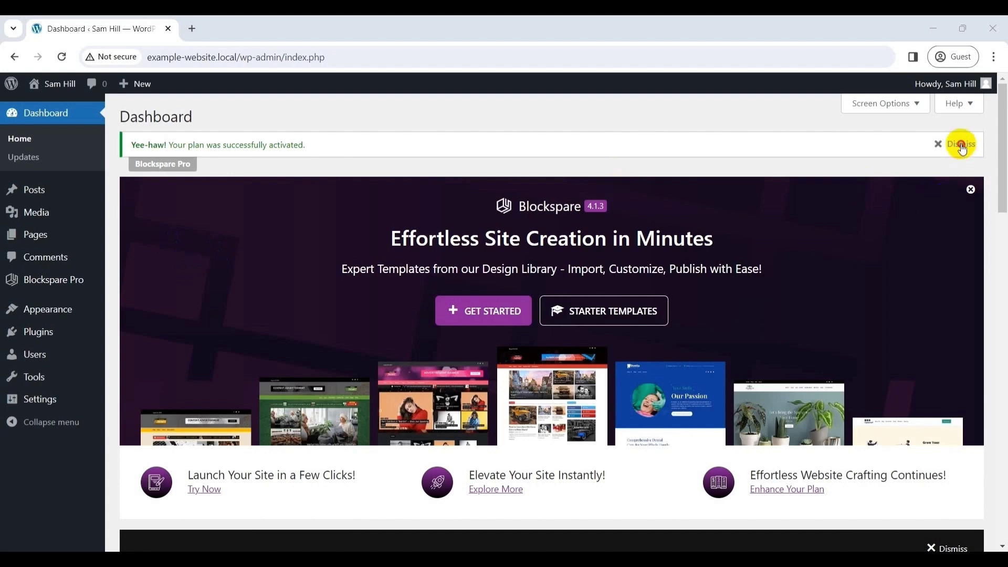
# Dismiss the plan notice and open Blockspare's starter templates on a new page.
pyautogui.click(960, 145)
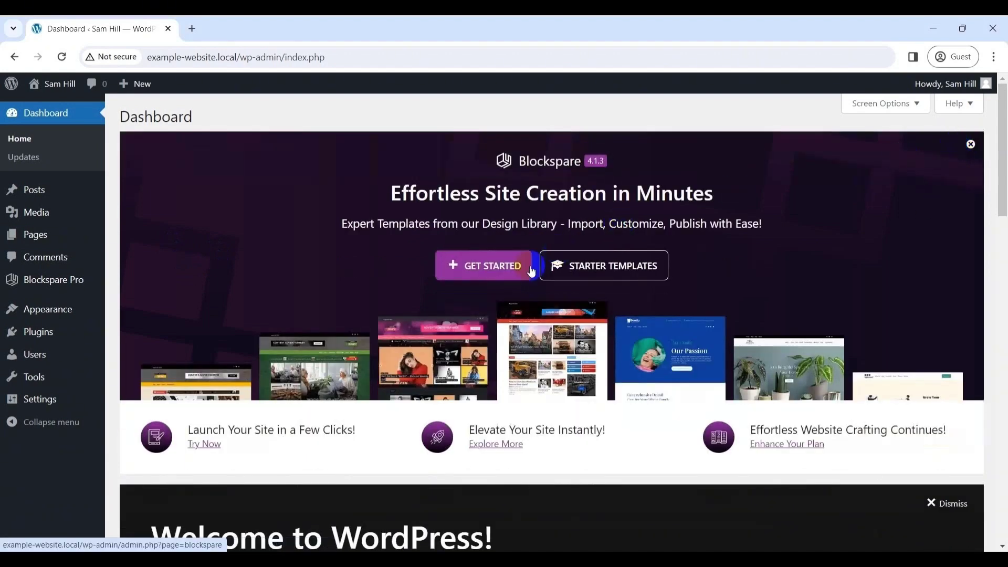
pyautogui.click(493, 270)
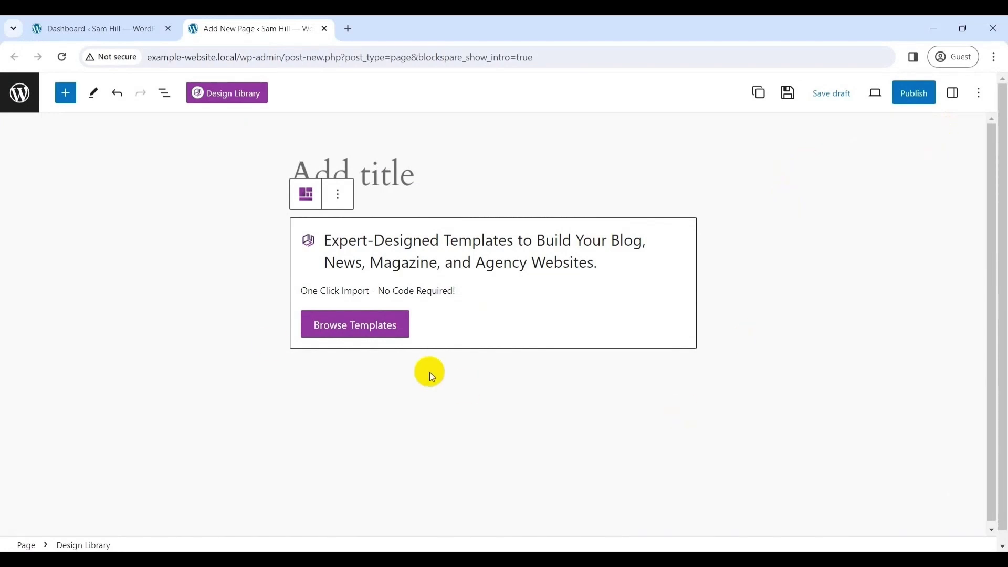
pyautogui.click(371, 326)
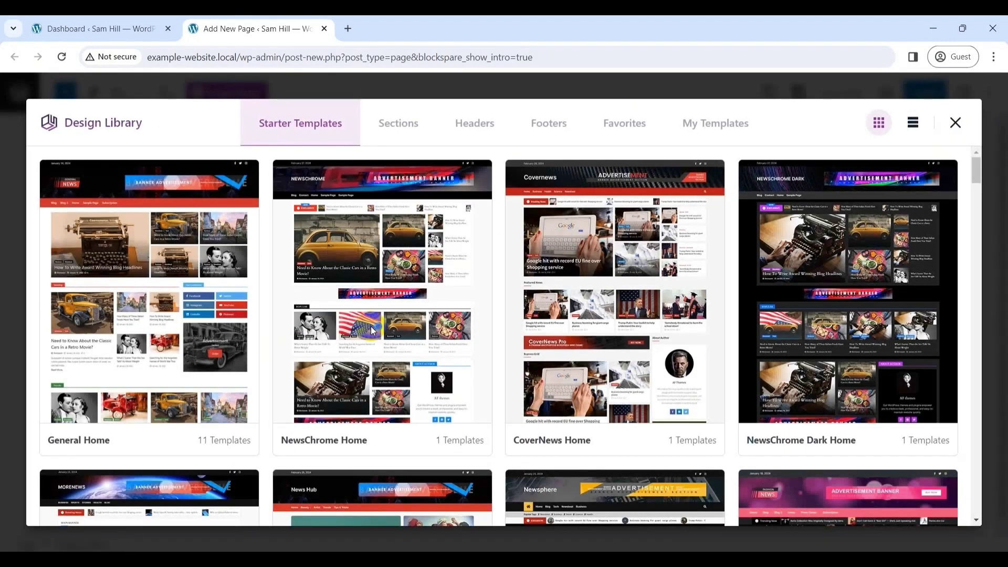
# Open the General Home collection in Starter Templates and import its homepage template.
pyautogui.moveTo(170, 257)
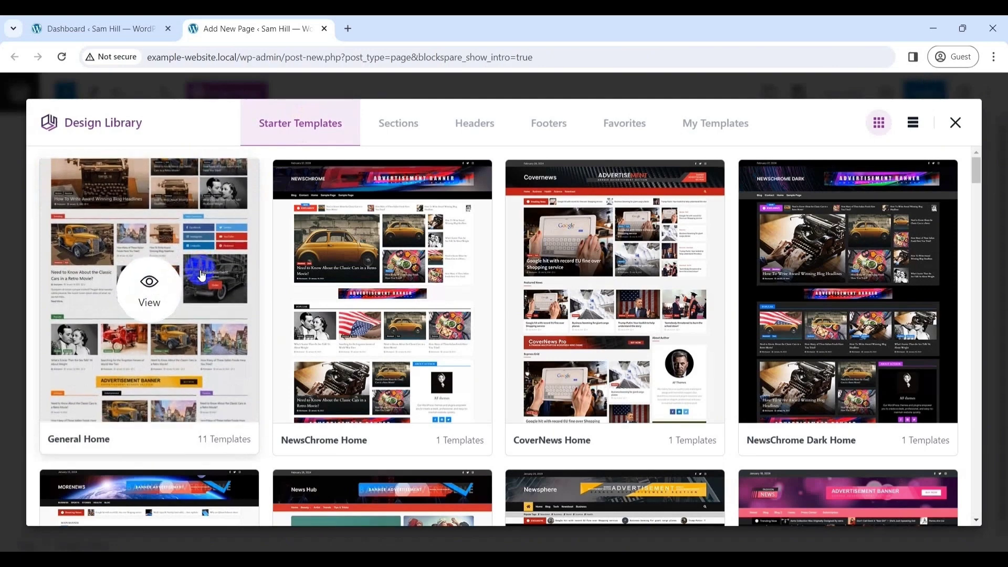
pyautogui.click(201, 275)
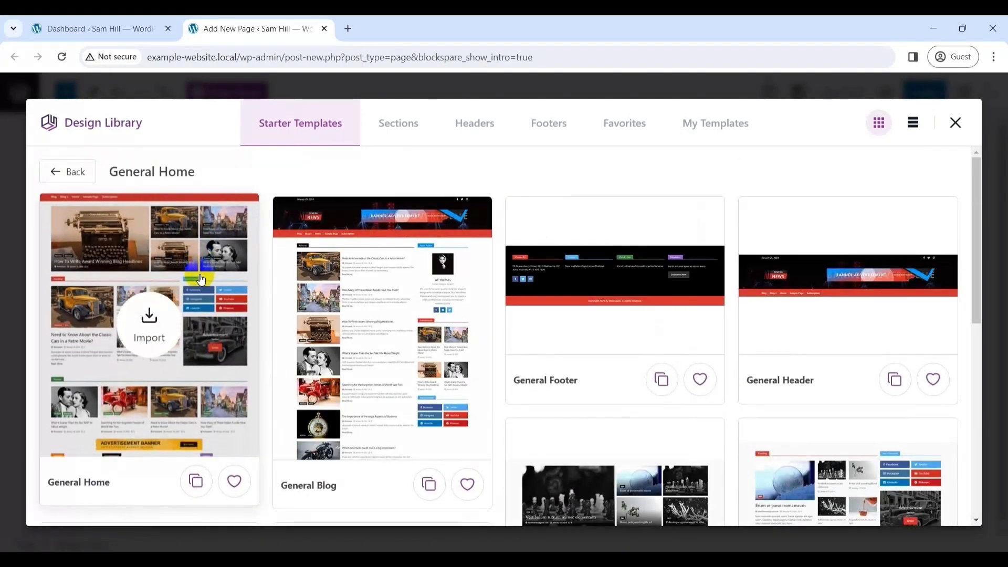
pyautogui.click(149, 328)
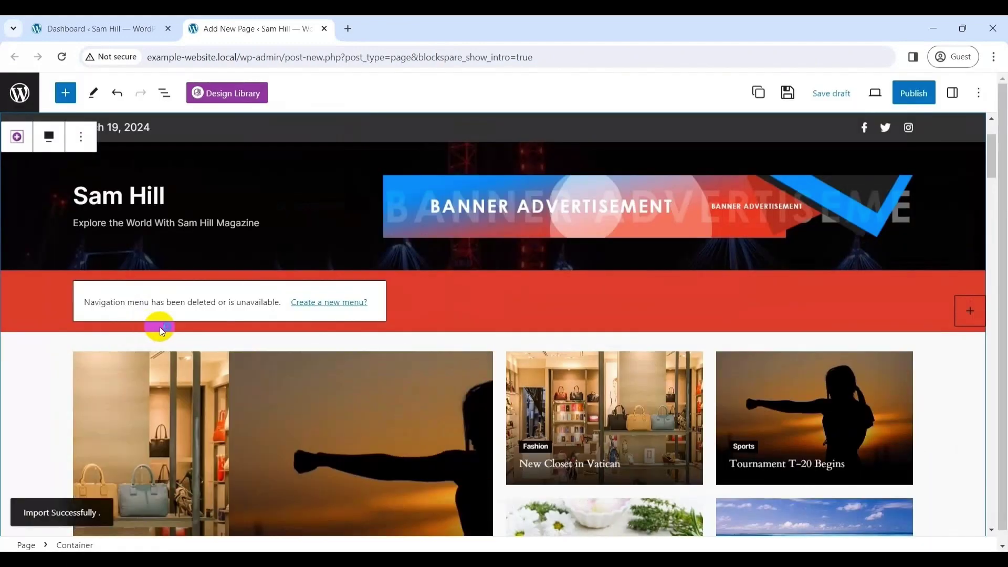
# Title the page 'Home Page' and paste the magazine tagline into the Site Tagline block.
pyautogui.moveTo(991, 153); pyautogui.dragTo(985, 121)
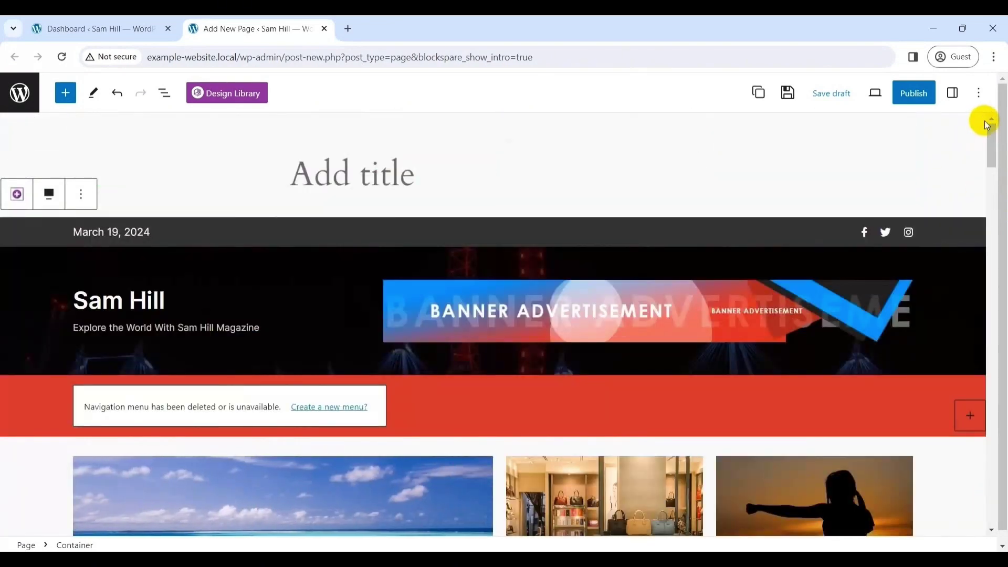
pyautogui.click(390, 176)
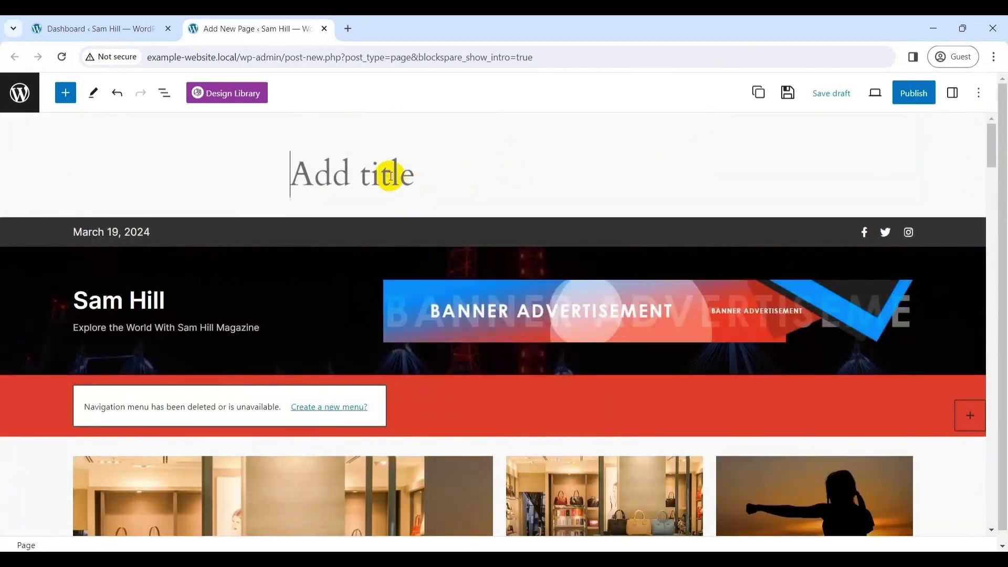
pyautogui.write('Home')
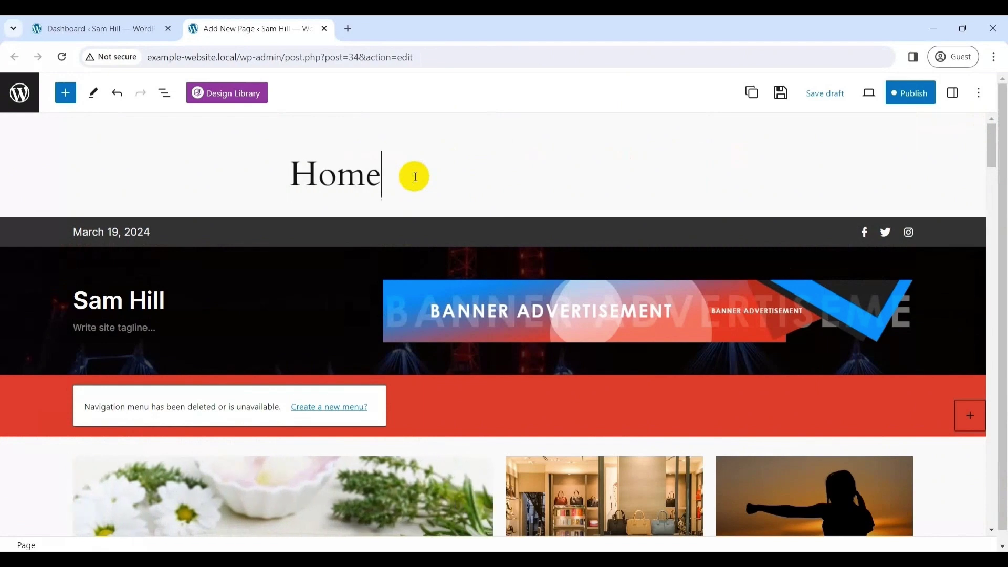
pyautogui.write(' Page')
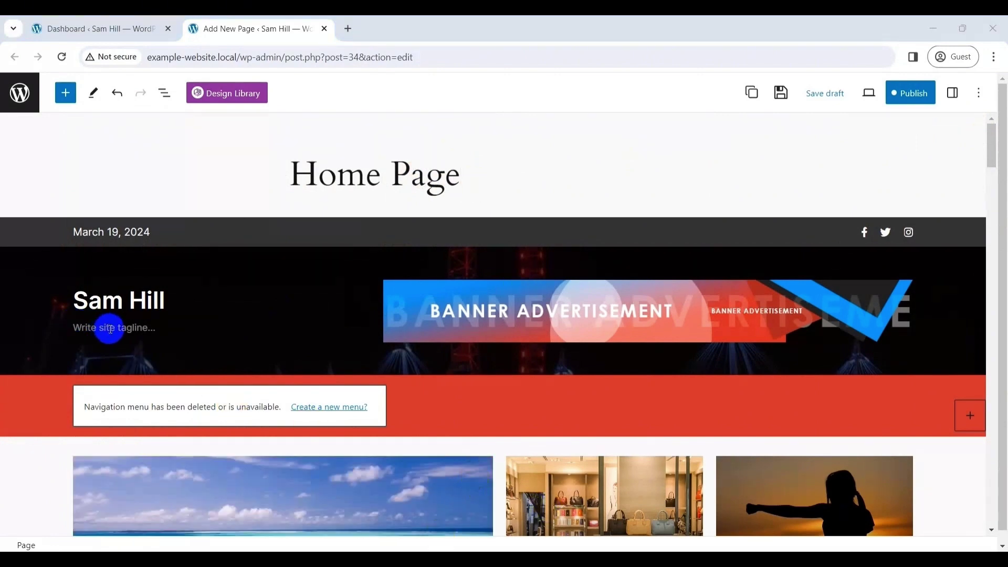
pyautogui.click(153, 327)
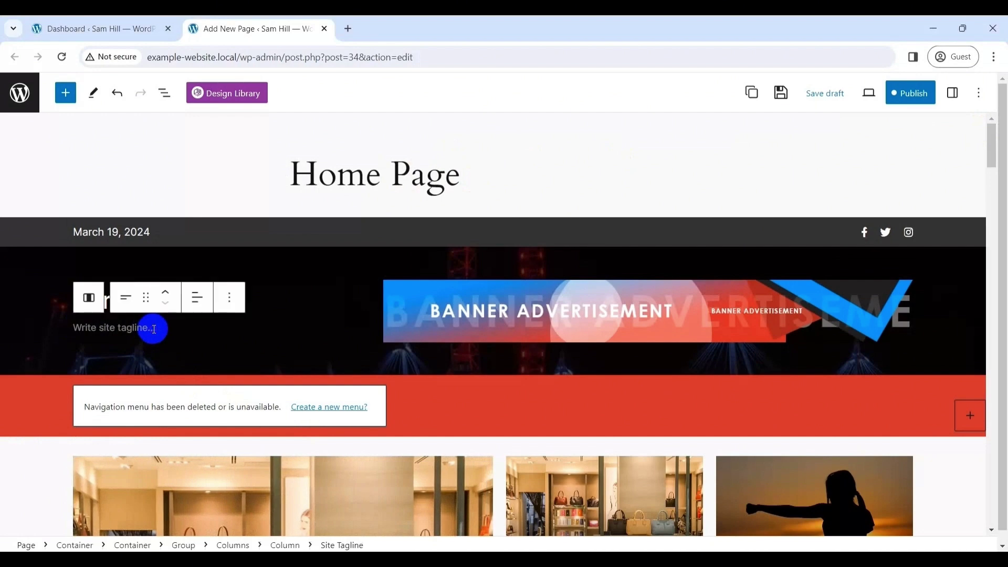
pyautogui.write('Explore the World With Sam Hill Magazine')
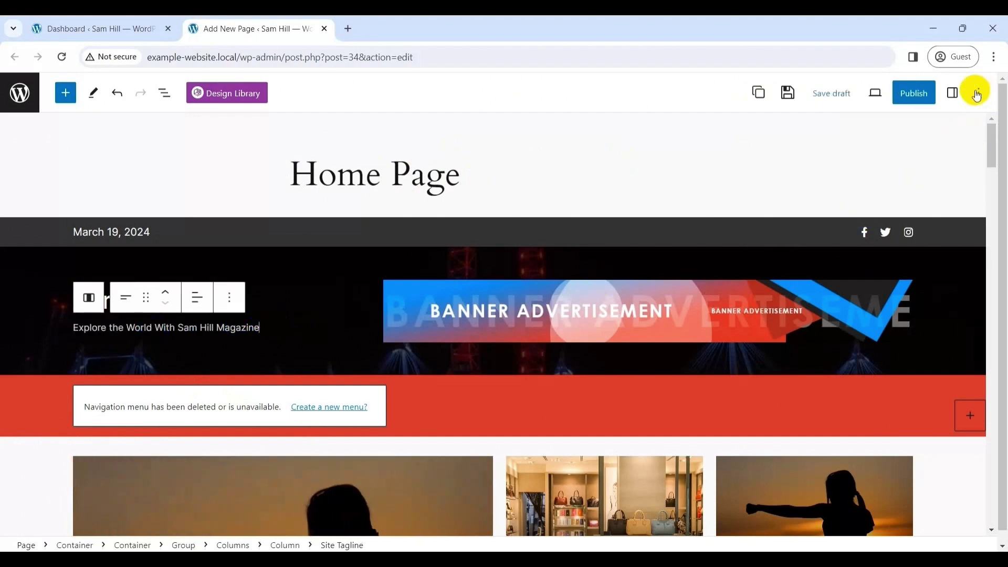
# Give the tagline light text on a dark background, size S, and 0 top margin.
pyautogui.click(954, 94)
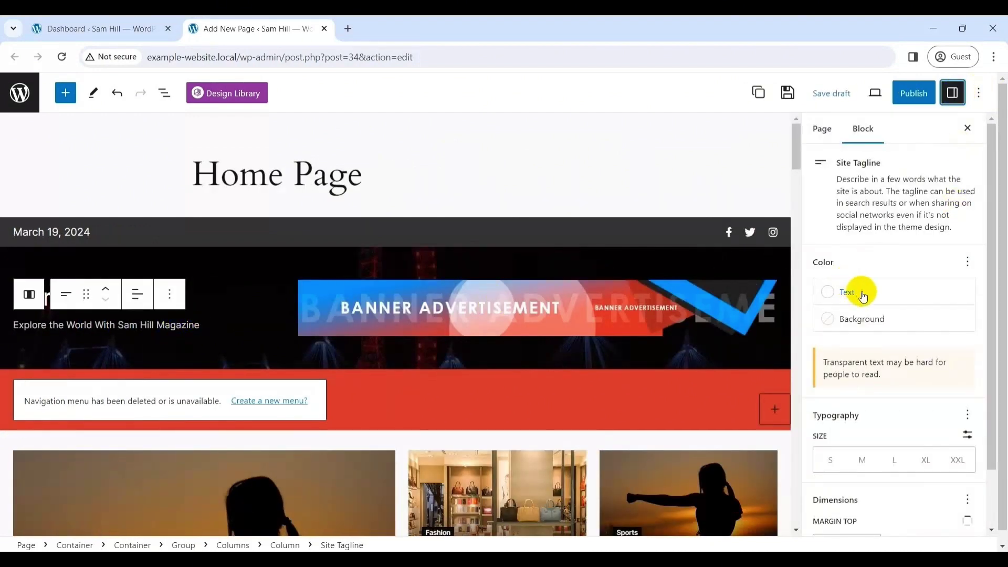
pyautogui.click(862, 297)
pyautogui.click(662, 411)
pyautogui.click(871, 317)
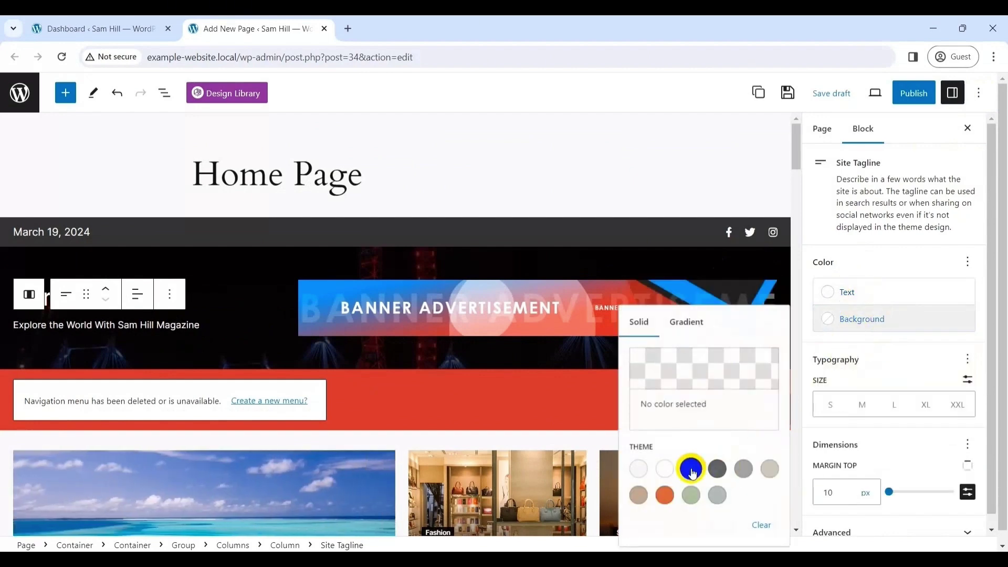
pyautogui.click(692, 470)
pyautogui.click(862, 405)
pyautogui.click(829, 405)
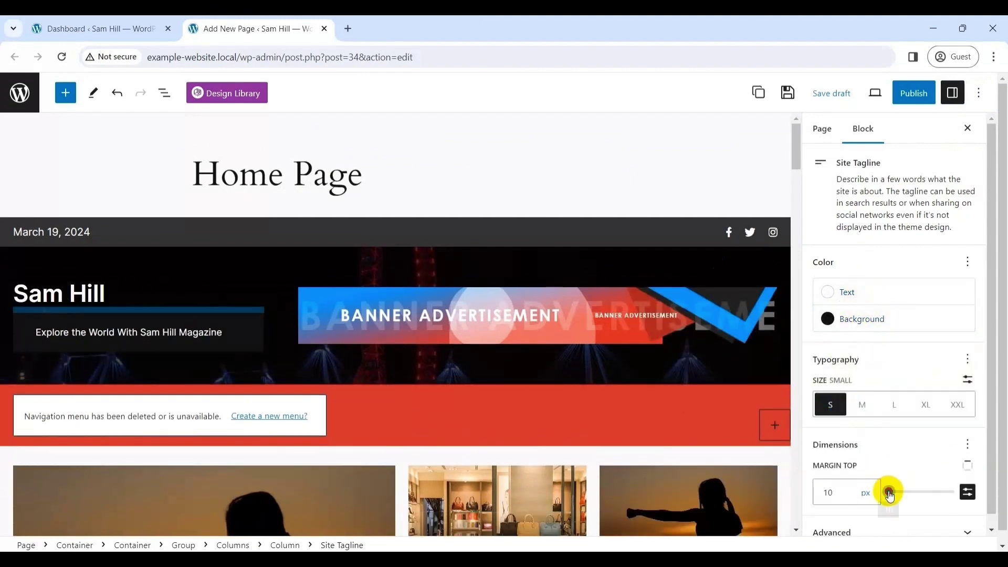
pyautogui.moveTo(888, 494); pyautogui.dragTo(884, 492)
pyautogui.scroll(-1, 985, 427)
pyautogui.scroll(1, 994, 391)
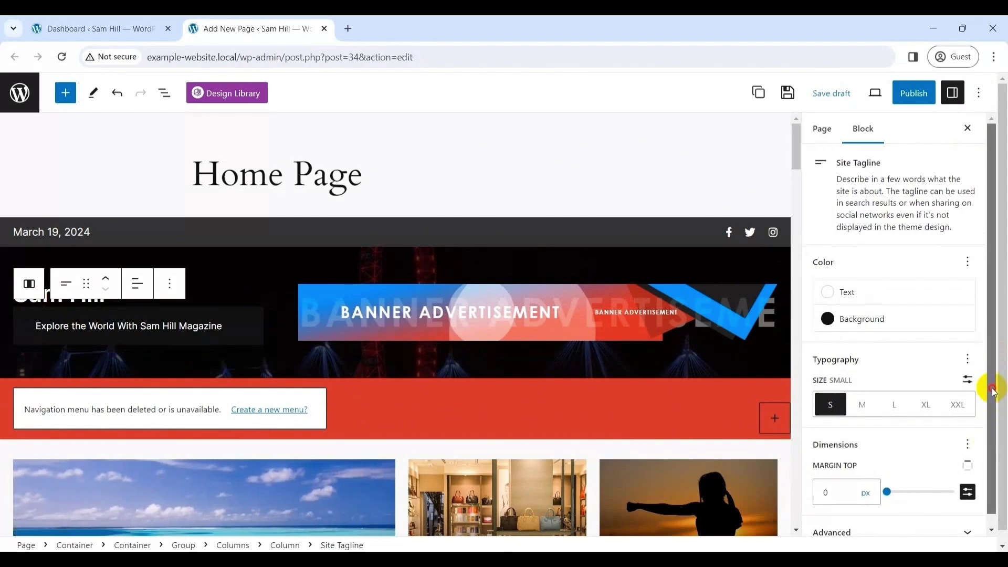
pyautogui.click(670, 314)
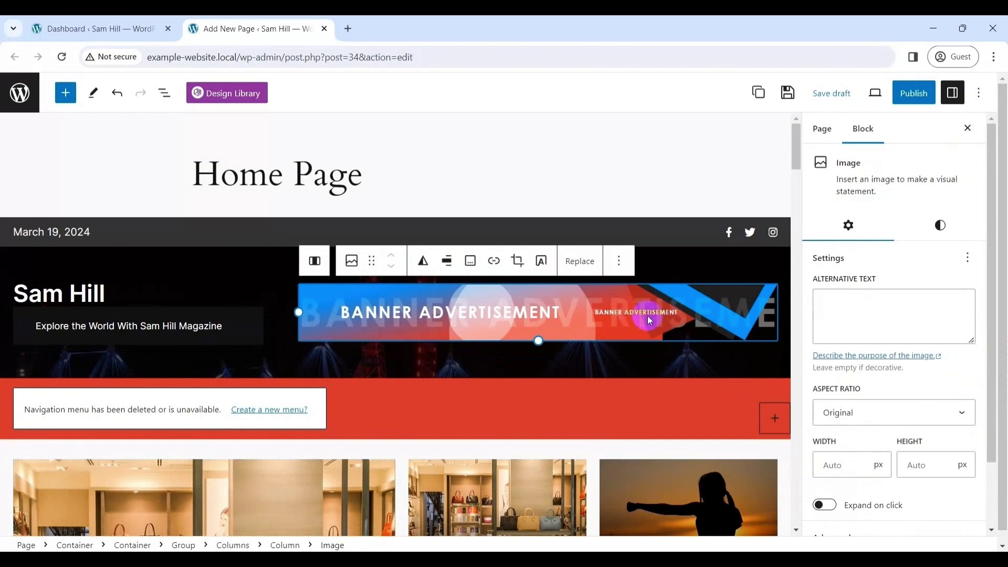
# Replace the banner with the yellow Advertisement Banner from the Media Library and enable expand on click.
pyautogui.click(579, 262)
pyautogui.click(616, 299)
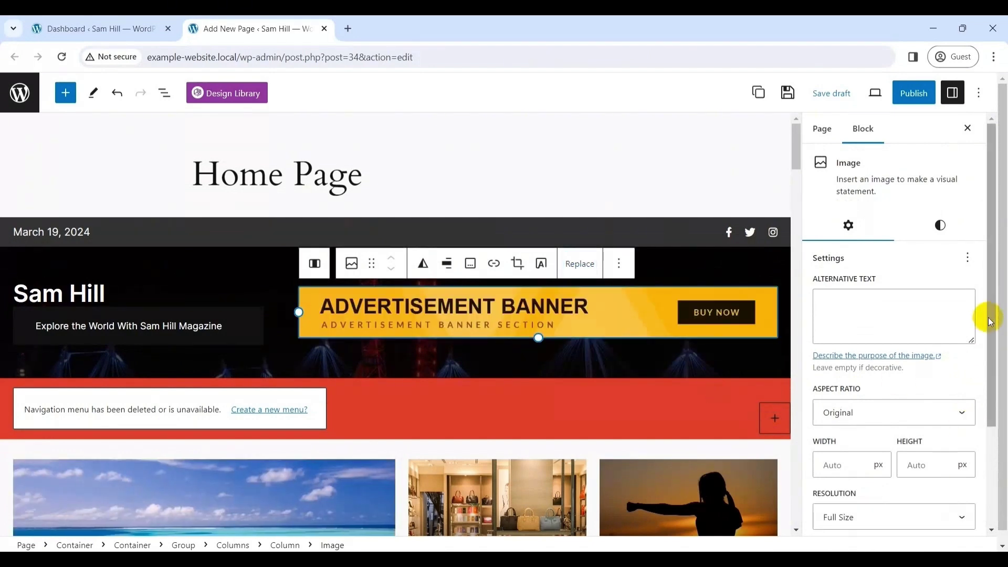
pyautogui.scroll(-3, 840, 411)
pyautogui.click(824, 436)
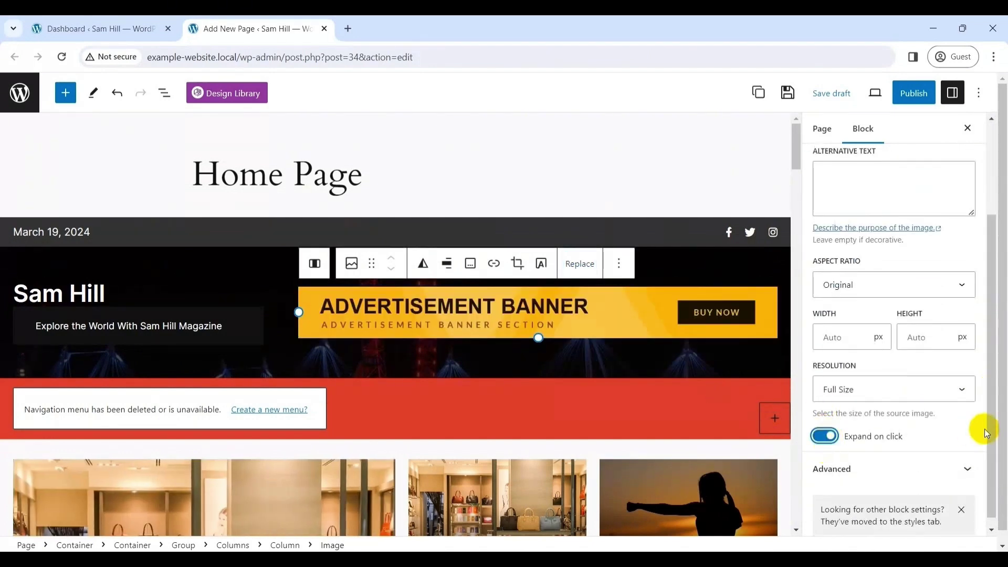
pyautogui.scroll(3, 984, 428)
# Round the banner corners to 12 px and set its border width to 0.
pyautogui.click(938, 191)
pyautogui.moveTo(913, 488); pyautogui.dragTo(905, 479)
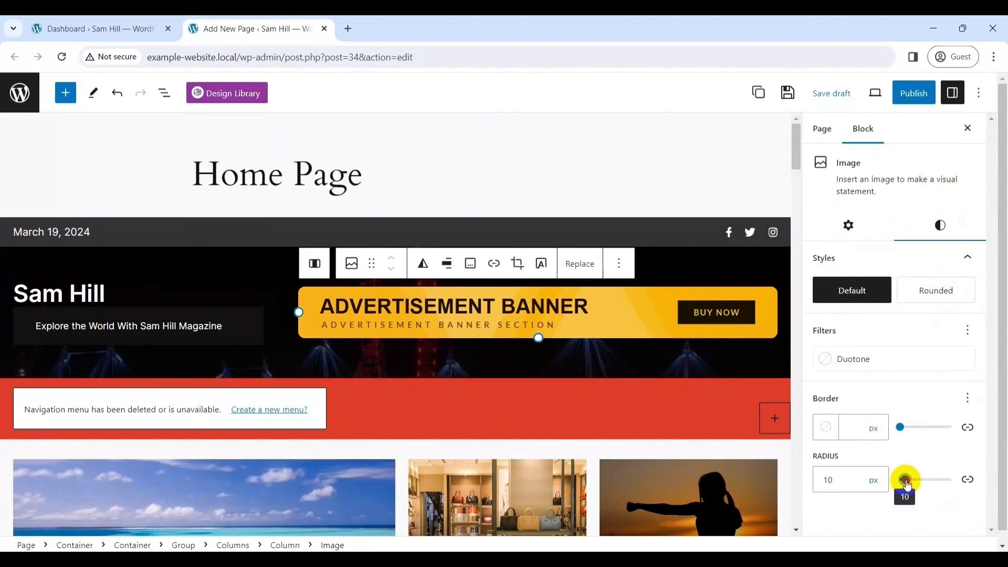
pyautogui.click(925, 291)
pyautogui.click(851, 295)
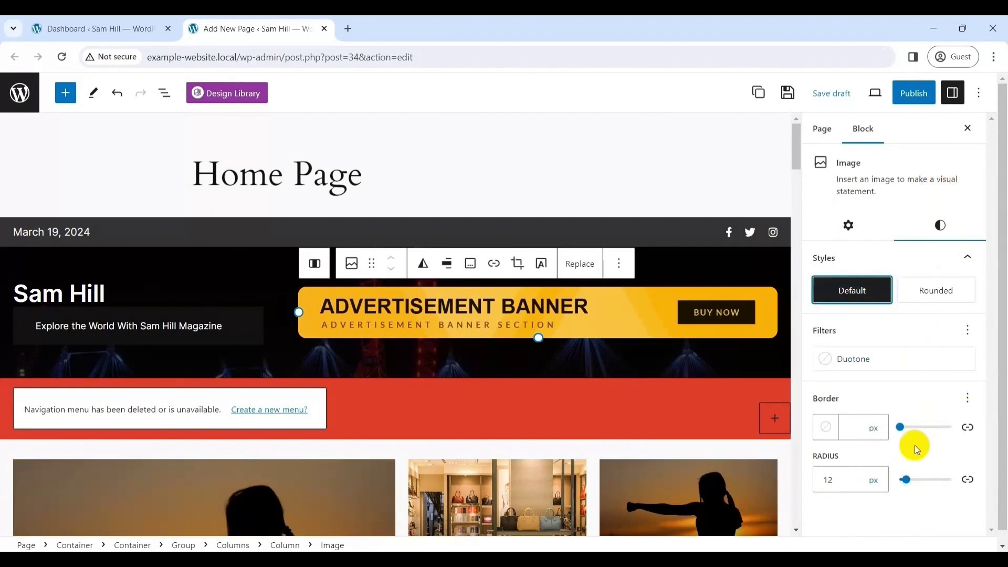
pyautogui.click(900, 427)
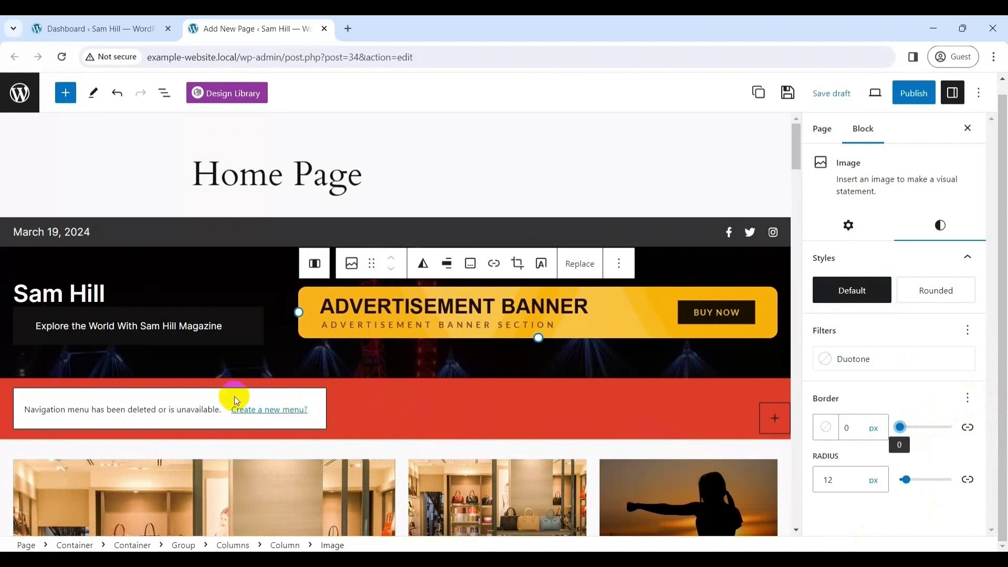
# Create a header navigation menu with a link to the Health category.
pyautogui.click(270, 409)
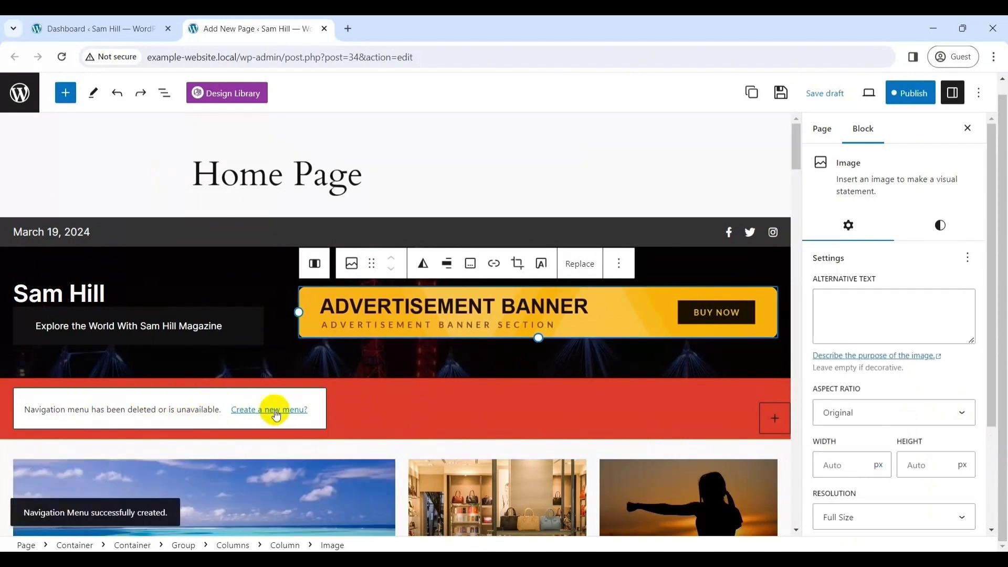
pyautogui.moveTo(793, 147); pyautogui.dragTo(795, 162)
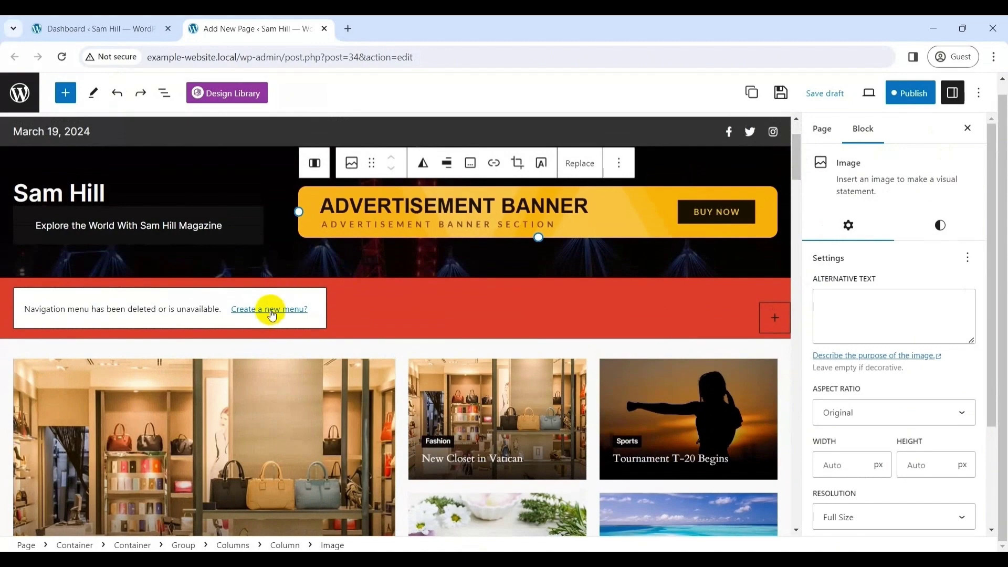
pyautogui.click(270, 308)
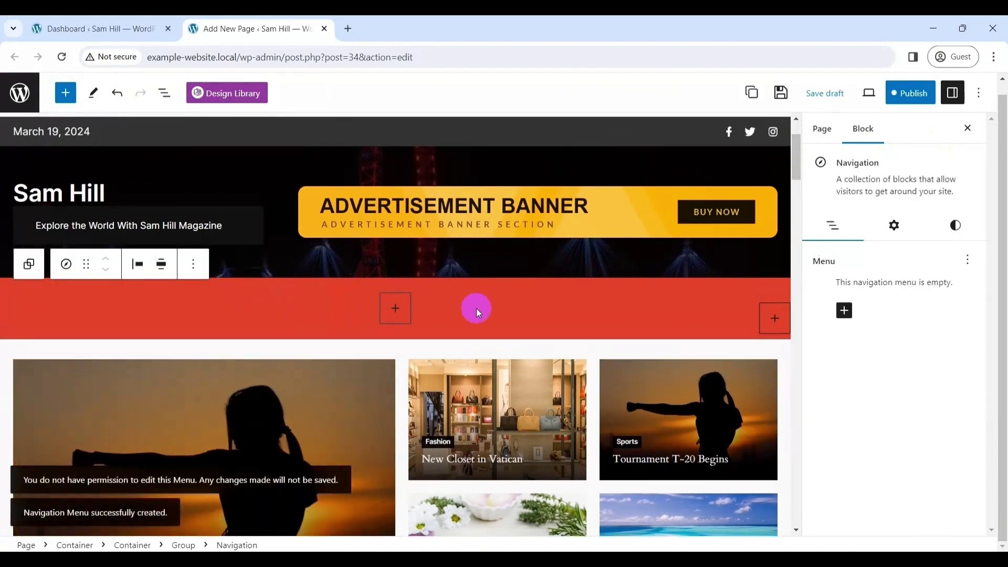
pyautogui.click(388, 309)
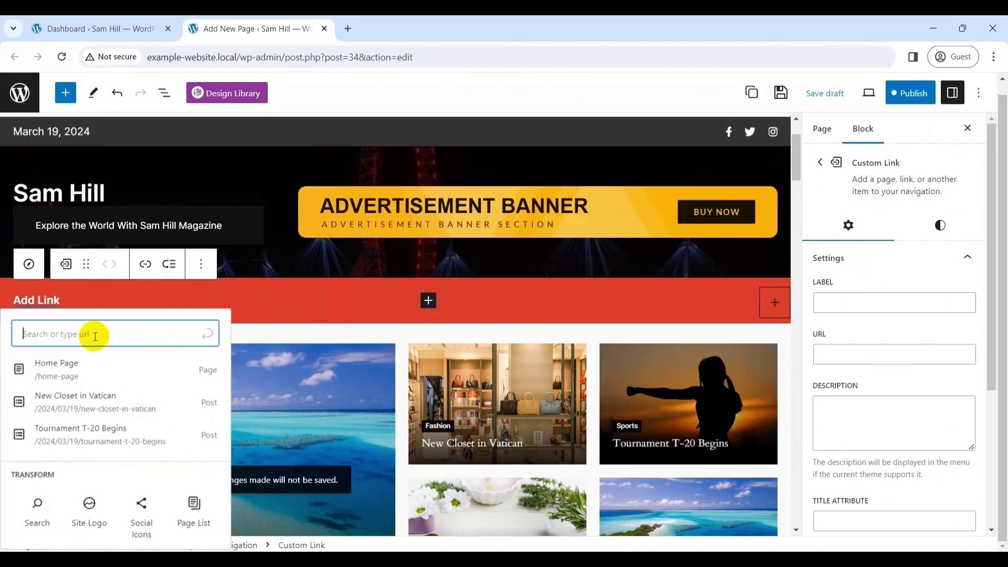
pyautogui.write('Health')
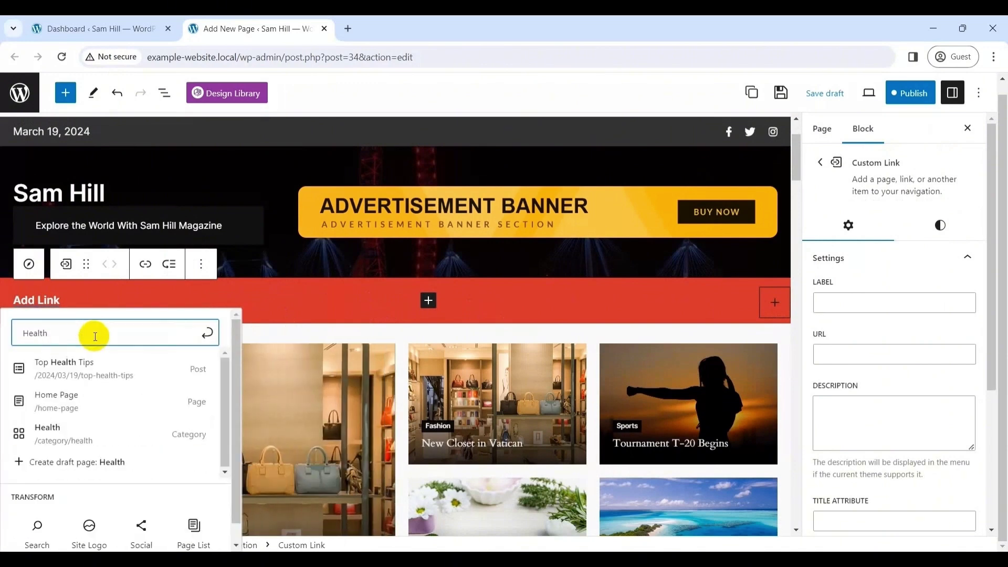
pyautogui.click(183, 437)
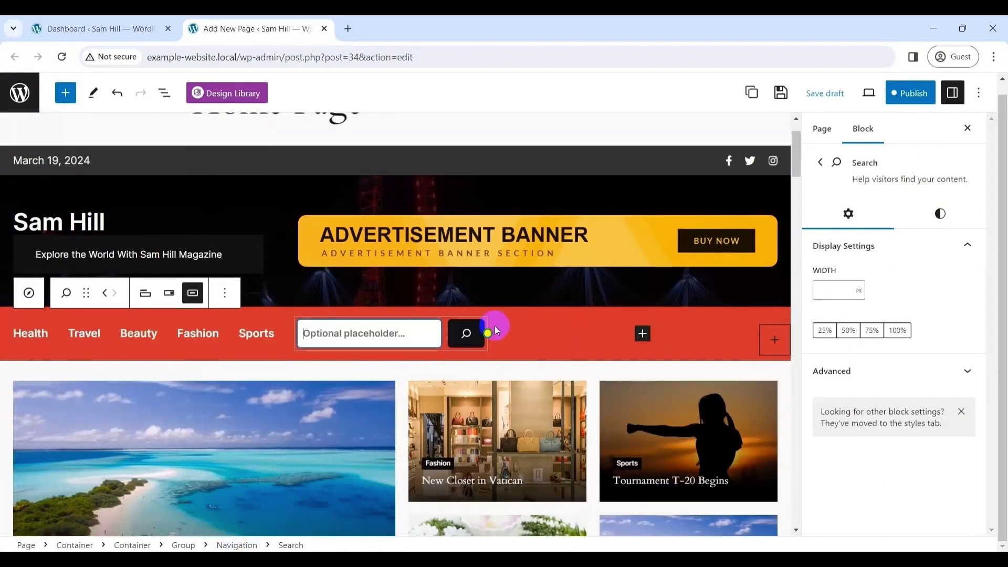
# Set the navigation menu's letter case to Uppercase.
pyautogui.click(269, 334)
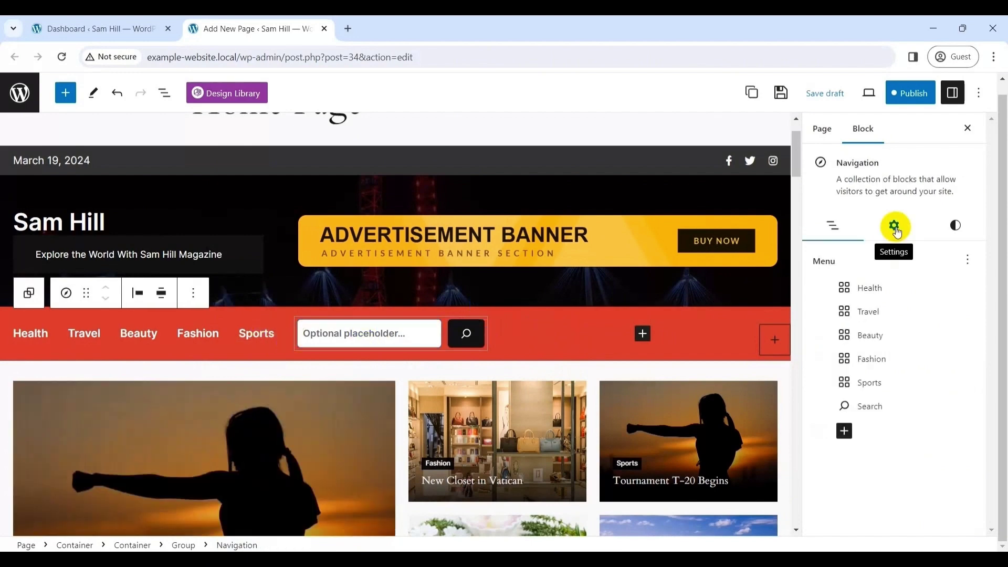
pyautogui.click(893, 225)
pyautogui.click(954, 234)
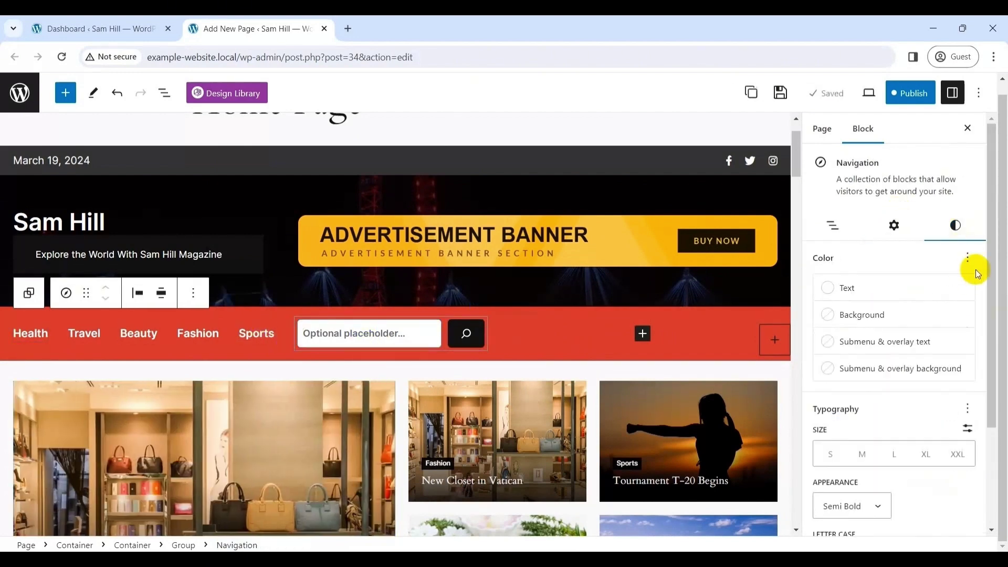
pyautogui.scroll(-3, 975, 269)
pyautogui.click(847, 423)
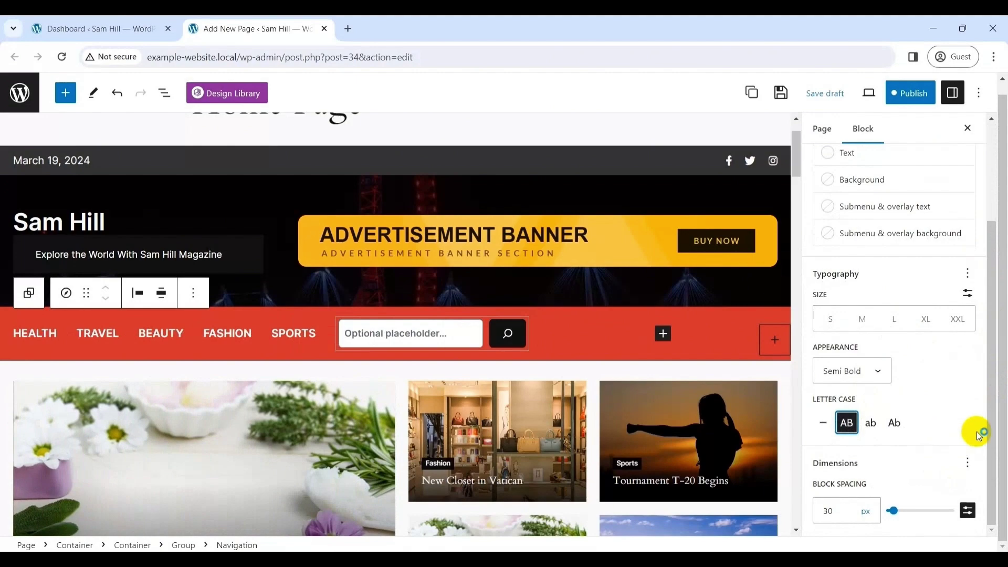
pyautogui.scroll(-4, 798, 173)
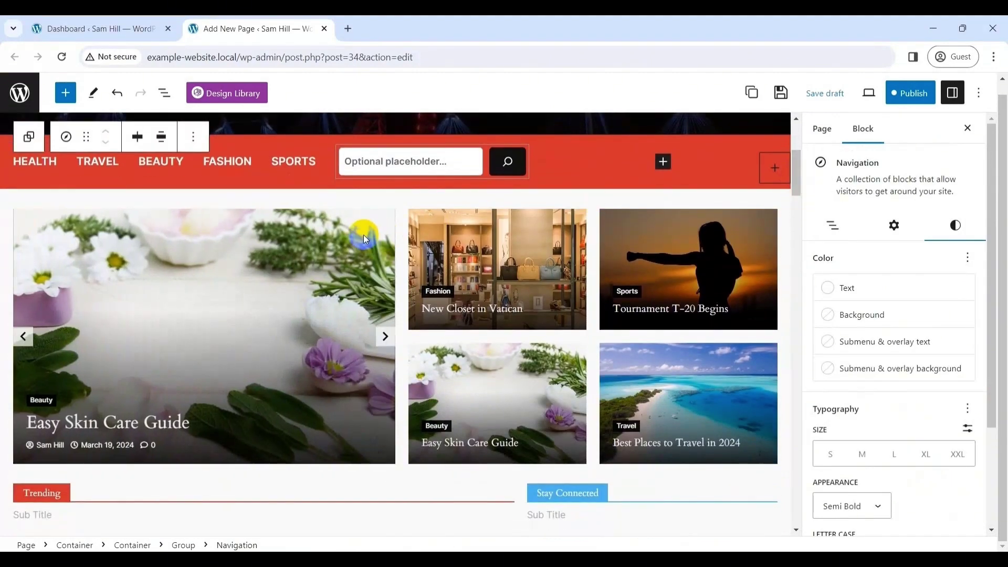
# Switch the hero banner slider's layout to Banner Style 6.
pyautogui.click(364, 235)
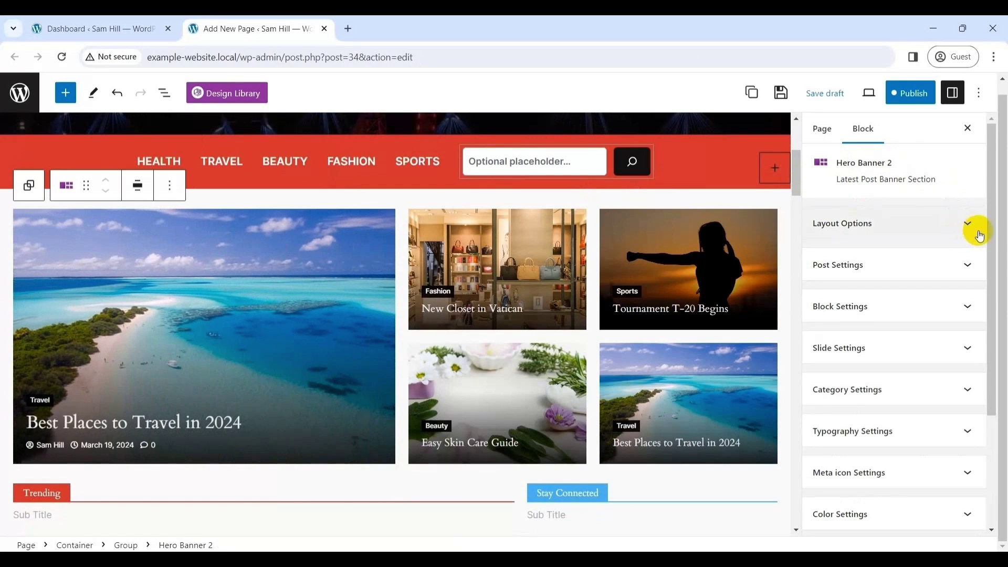
pyautogui.moveTo(993, 233)
pyautogui.mouseDown()
pyautogui.moveTo(979, 408)
pyautogui.moveTo(992, 218)
pyautogui.mouseUp()
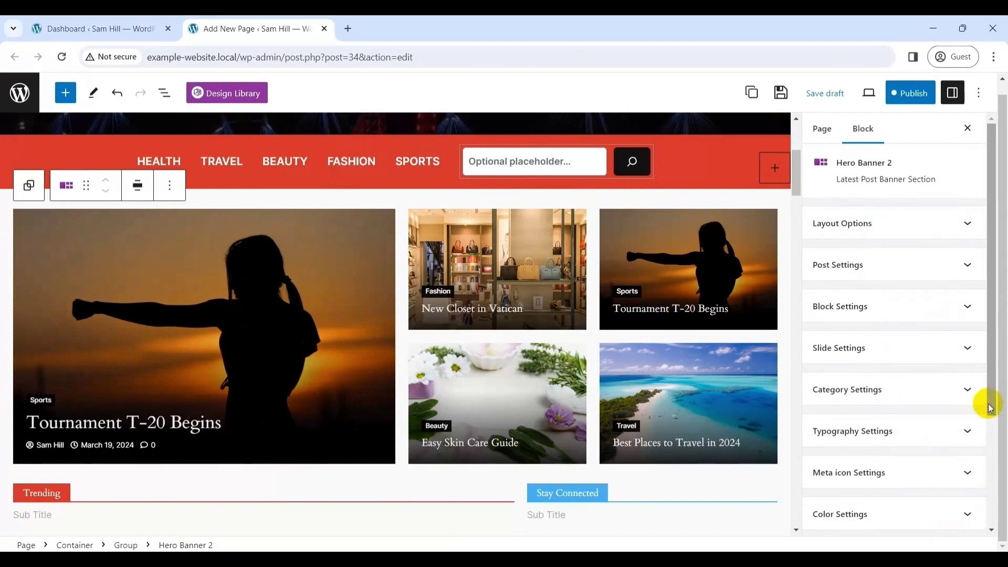
pyautogui.click(967, 224)
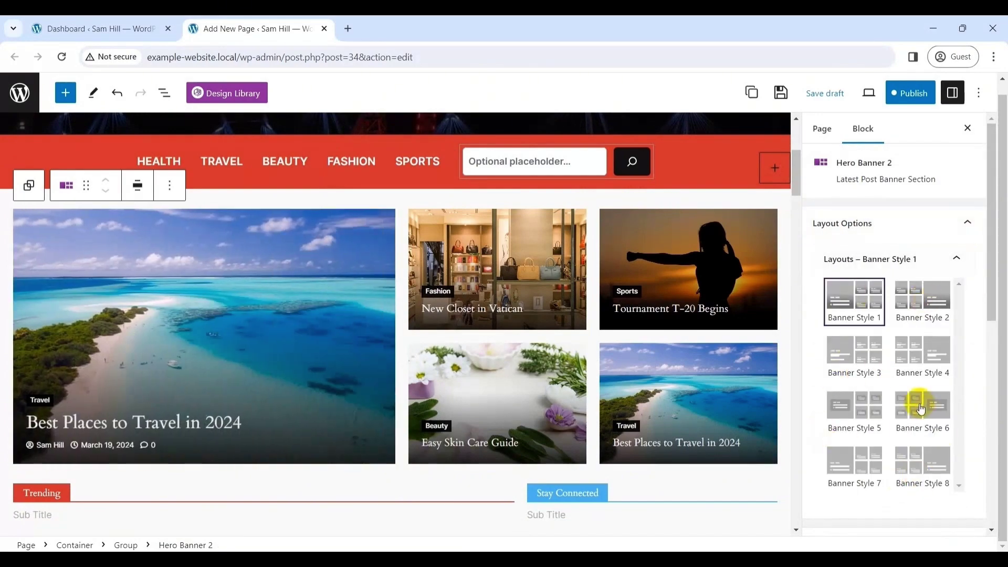
pyautogui.click(918, 405)
# Set the hero banner's post order to Oldest to newest.
pyautogui.moveTo(992, 269); pyautogui.dragTo(992, 448)
pyautogui.click(971, 173)
pyautogui.click(887, 244)
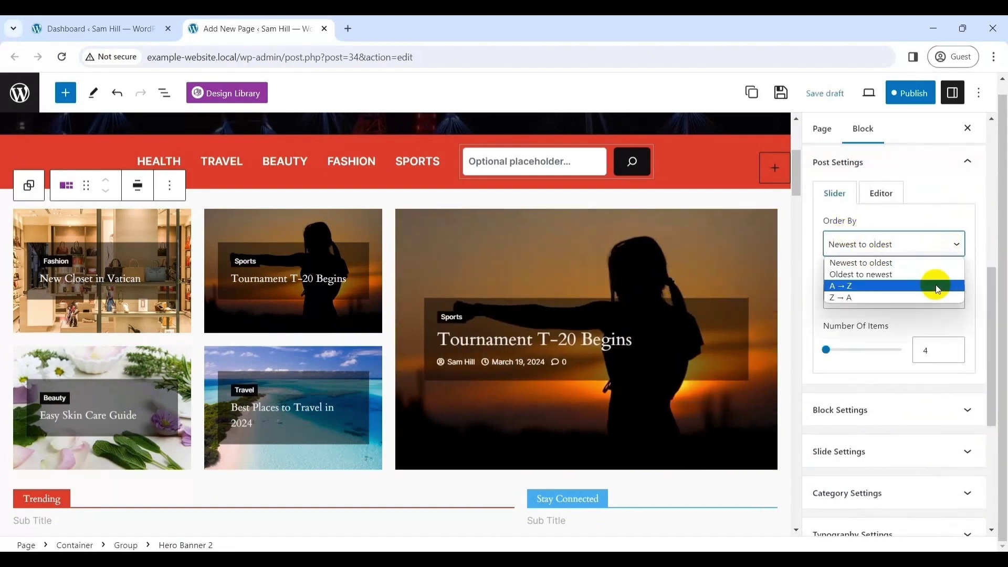
pyautogui.click(927, 274)
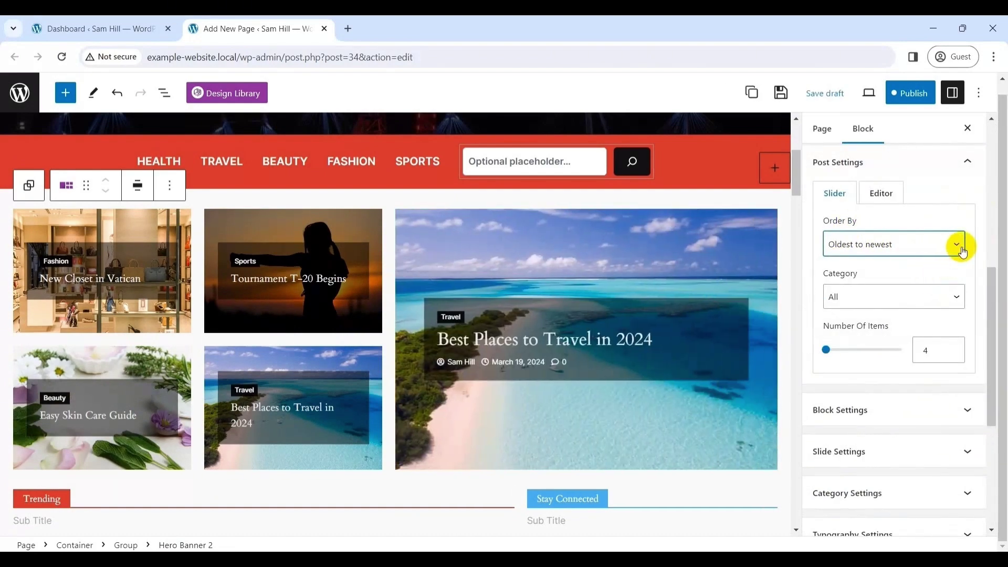
pyautogui.press('Tab')
pyautogui.press('Tab')
pyautogui.press('Tab')
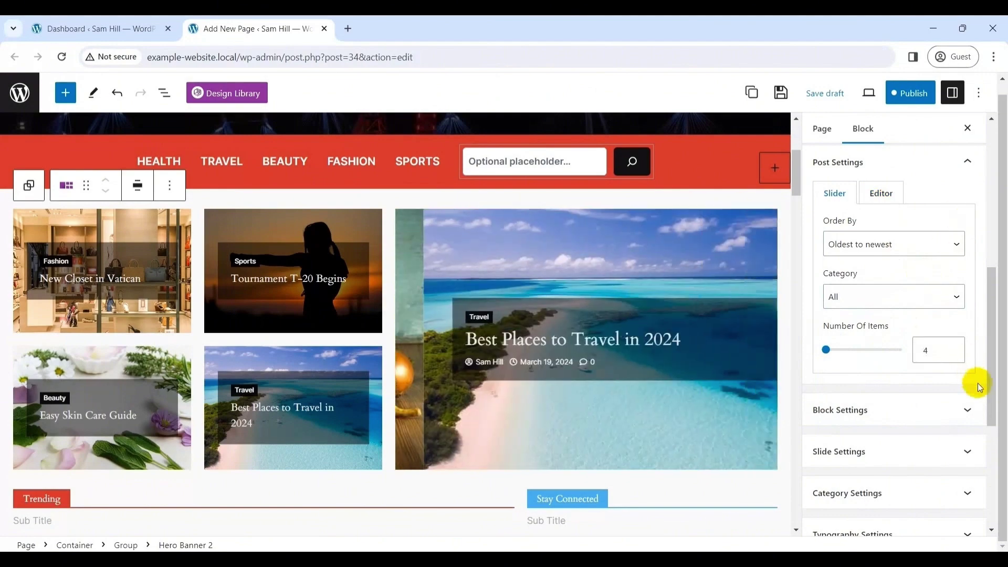
pyautogui.moveTo(991, 382); pyautogui.dragTo(992, 467)
# Look through the hero banner's block and typography settings without changing them.
pyautogui.click(959, 203)
pyautogui.click(959, 208)
pyautogui.click(962, 241)
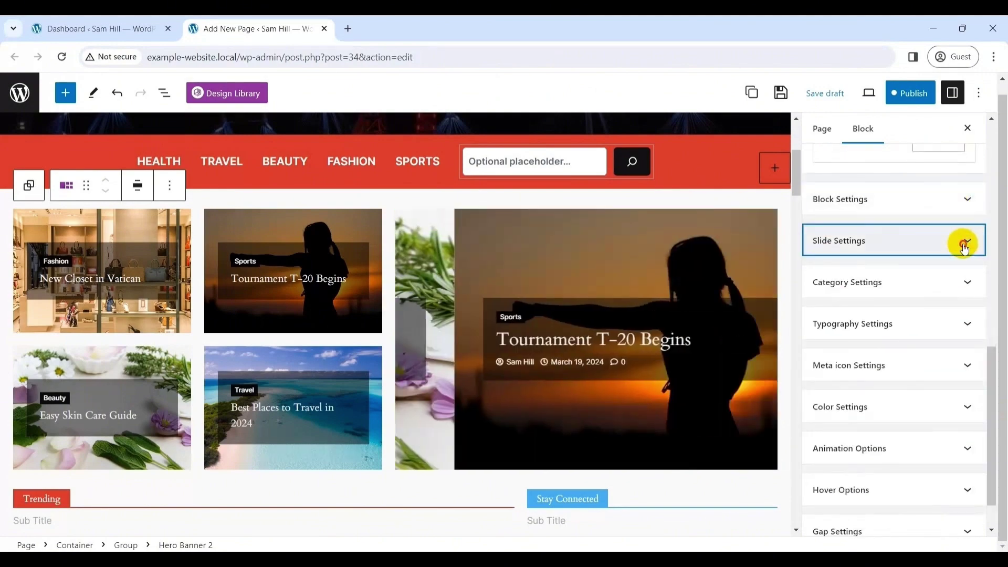
pyautogui.click(962, 283)
pyautogui.click(963, 336)
pyautogui.click(964, 335)
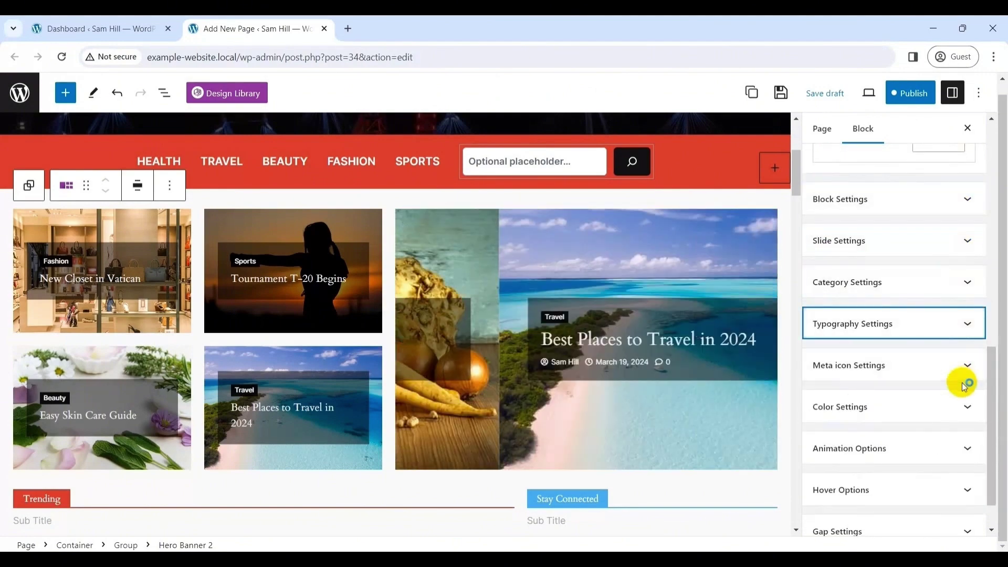
pyautogui.scroll(-2, 976, 430)
pyautogui.scroll(-1, 793, 190)
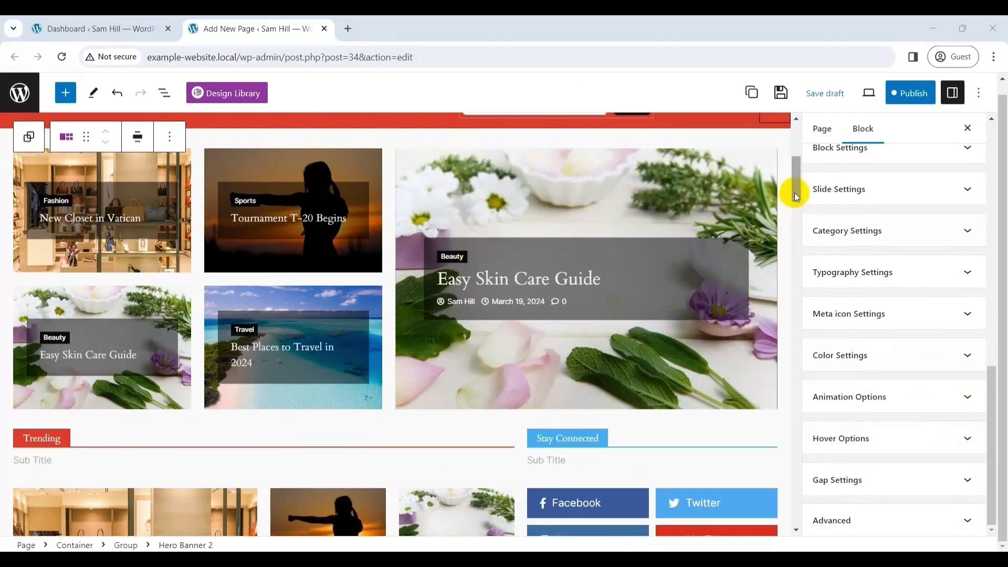
pyautogui.moveTo(795, 193); pyautogui.dragTo(802, 494)
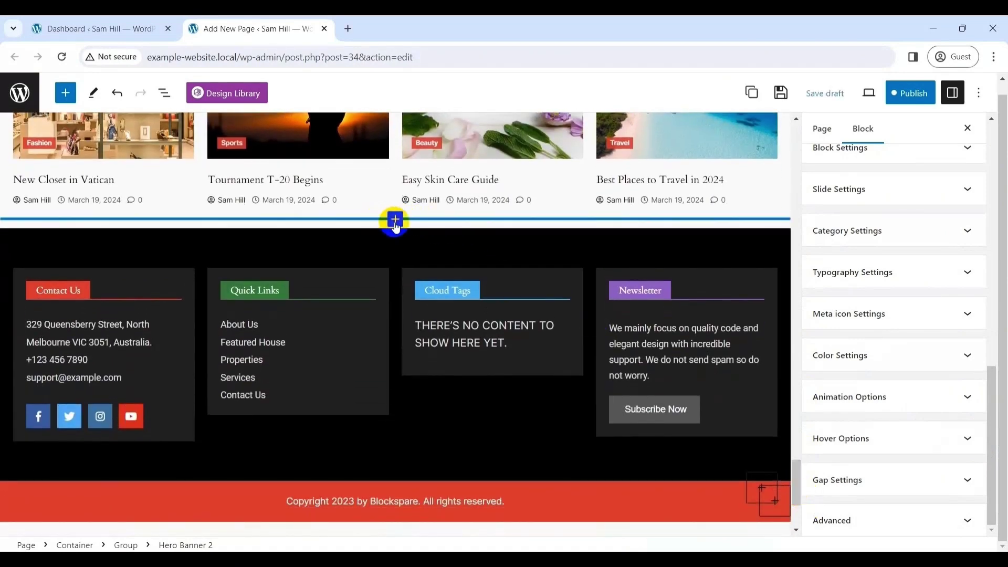
# Insert a Design Library block above the footer and import Cinema Section 9 from Accordion sections.
pyautogui.click(396, 221)
pyautogui.write('Design Library')
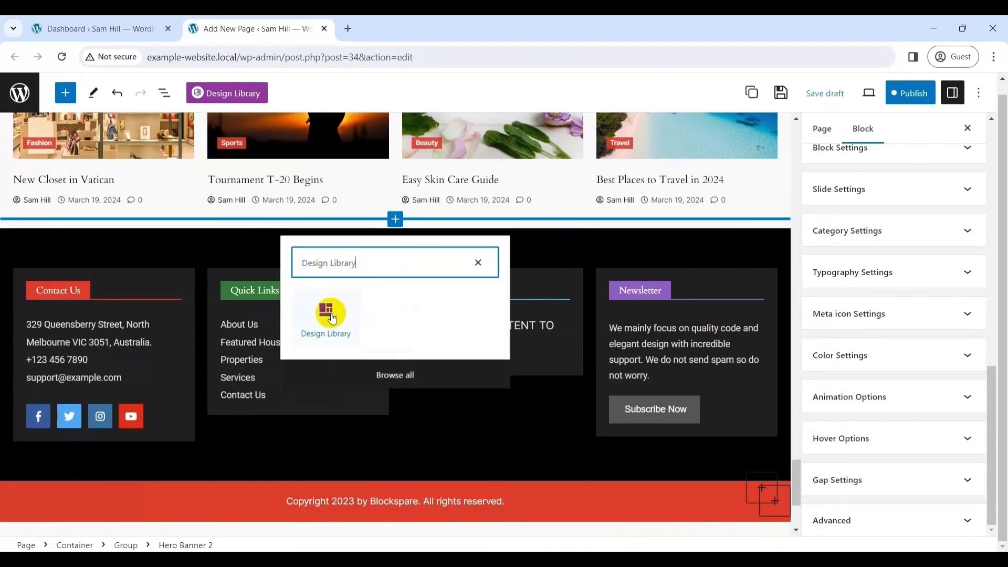
pyautogui.click(326, 317)
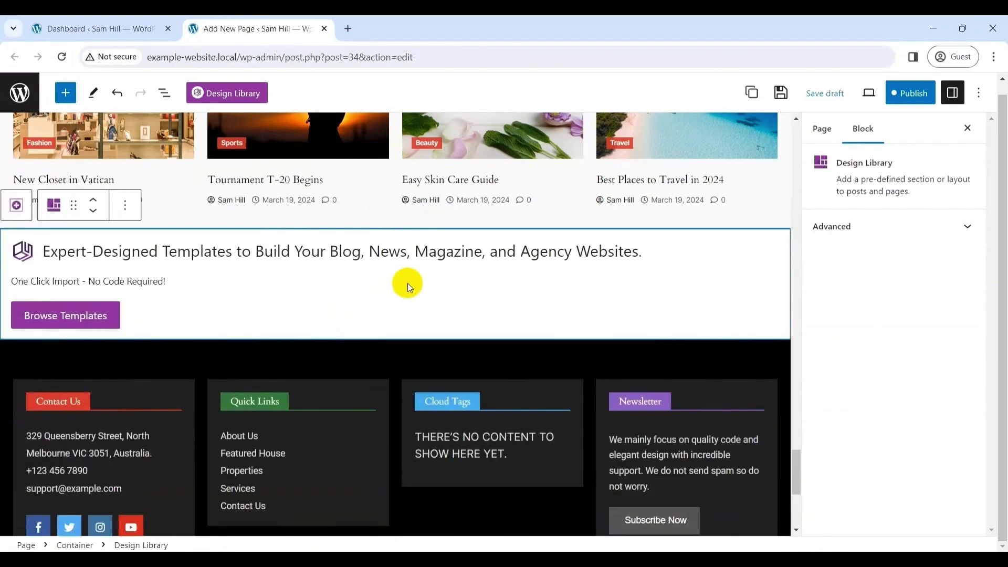
pyautogui.click(96, 315)
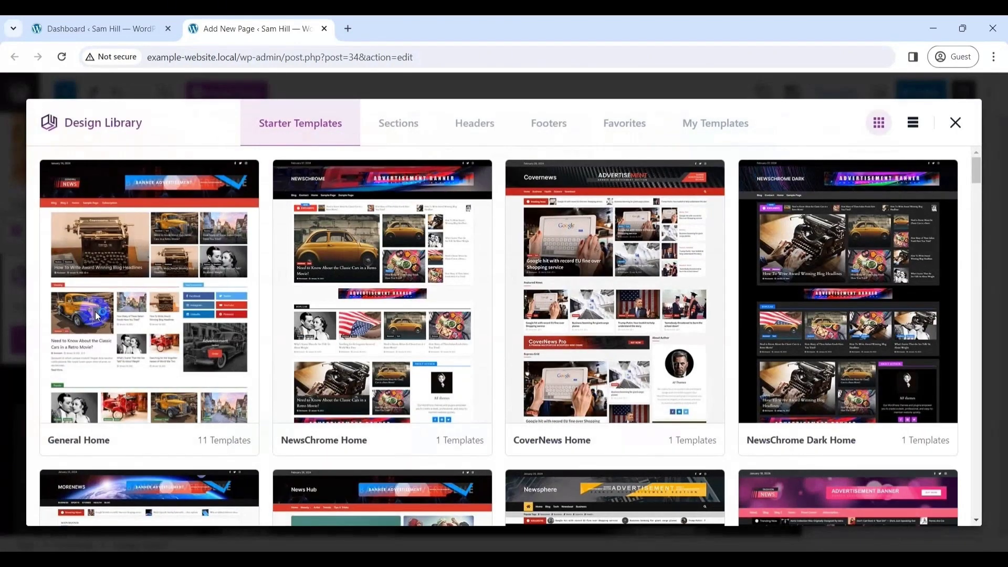
pyautogui.click(407, 134)
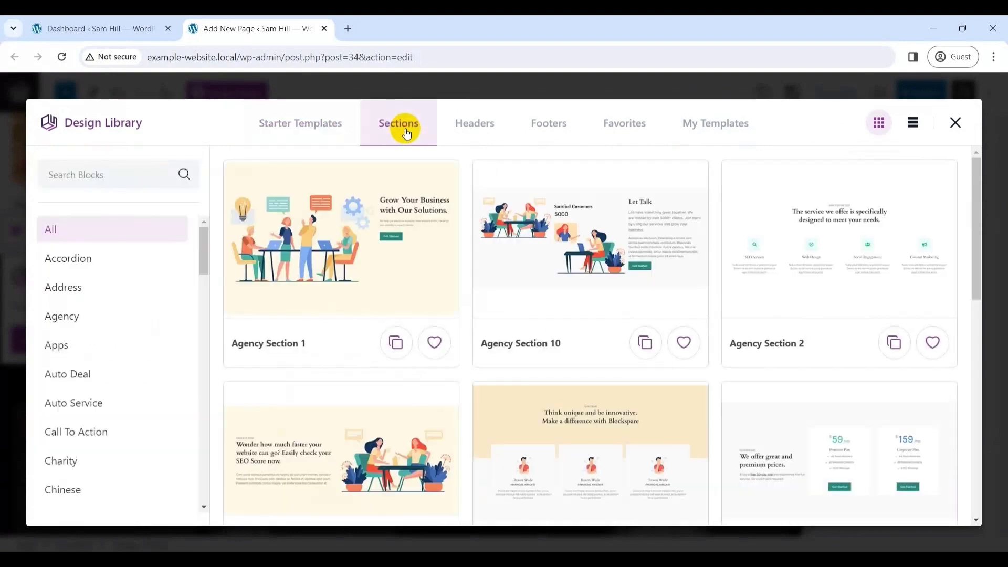
pyautogui.click(96, 262)
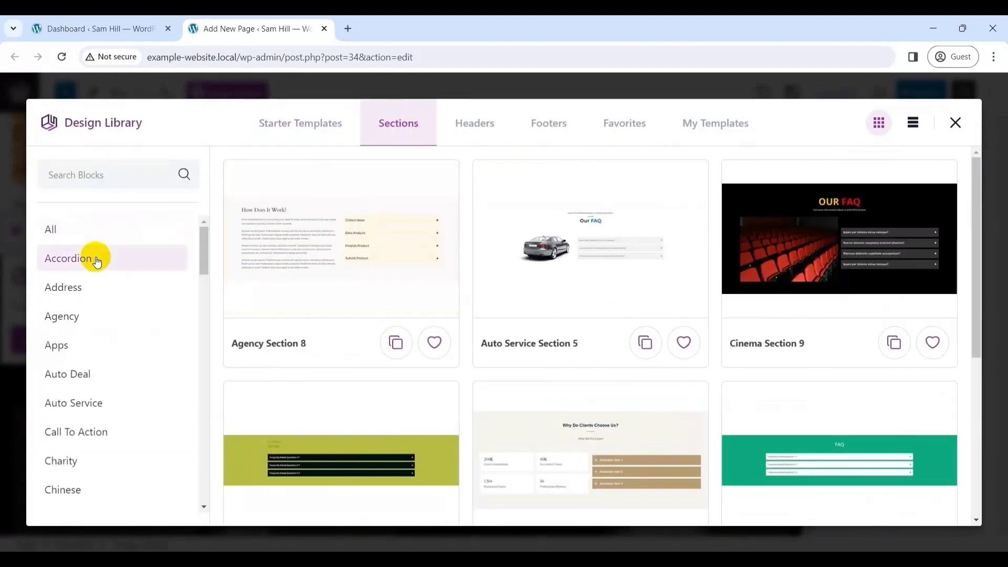
pyautogui.click(811, 266)
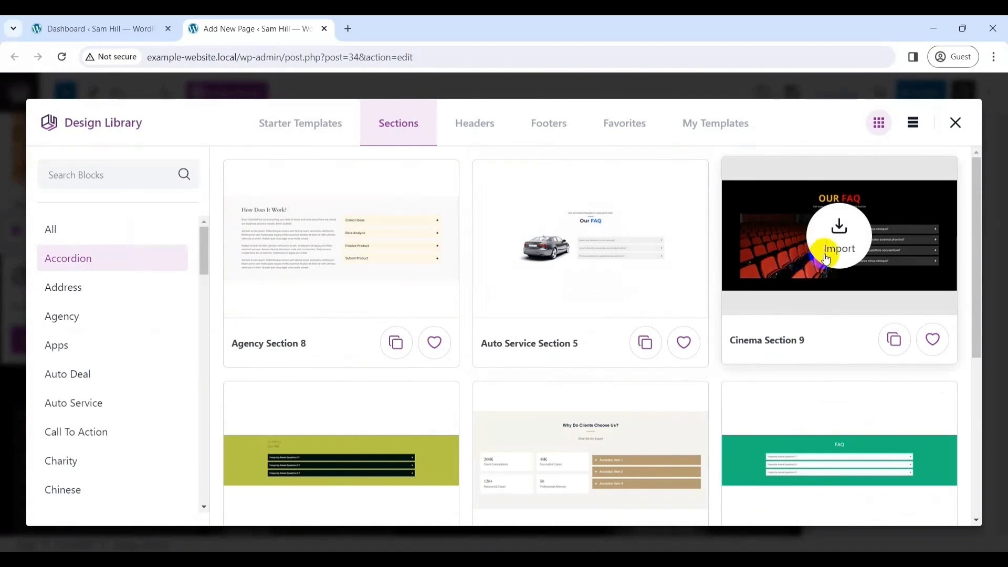
pyautogui.click(826, 255)
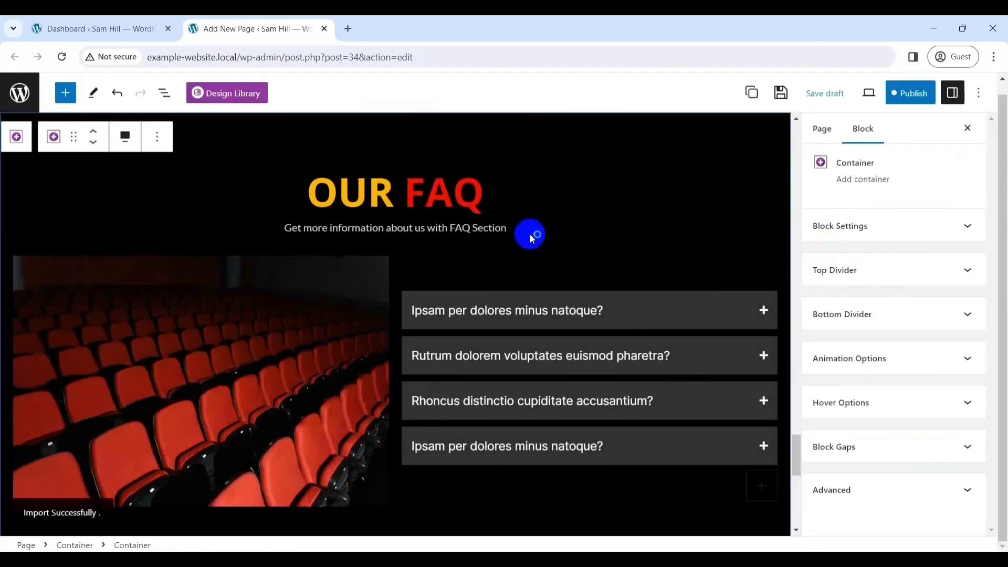
# Widen the FAQ accordion's item gap from 10 to 17 and close the settings sidebar.
pyautogui.click(541, 487)
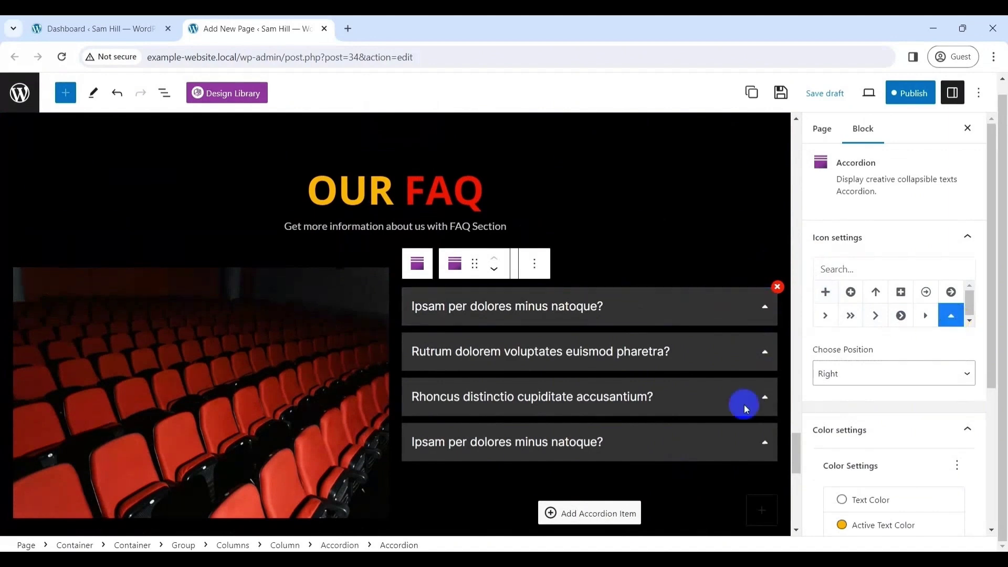
pyautogui.scroll(-4, 983, 387)
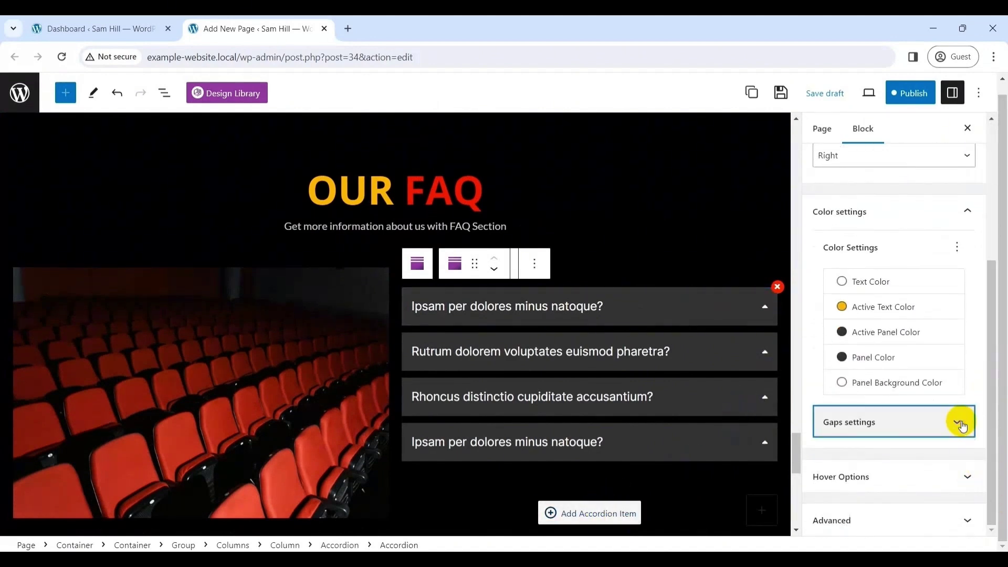
pyautogui.click(959, 422)
pyautogui.moveTo(838, 471); pyautogui.dragTo(851, 470)
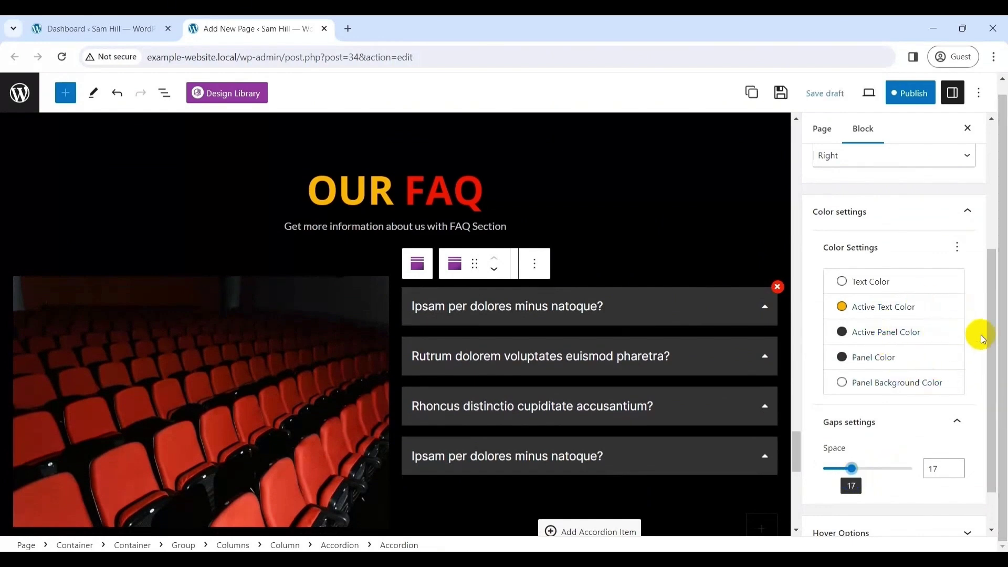
pyautogui.scroll(-2, 983, 394)
pyautogui.click(963, 477)
pyautogui.click(966, 470)
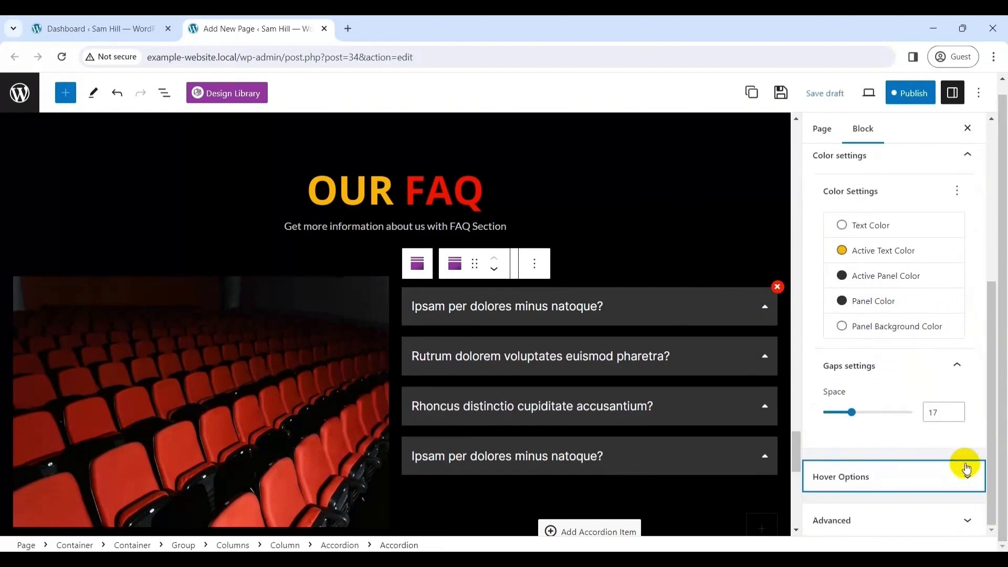
pyautogui.moveTo(795, 455); pyautogui.dragTo(837, 124)
pyautogui.click(967, 129)
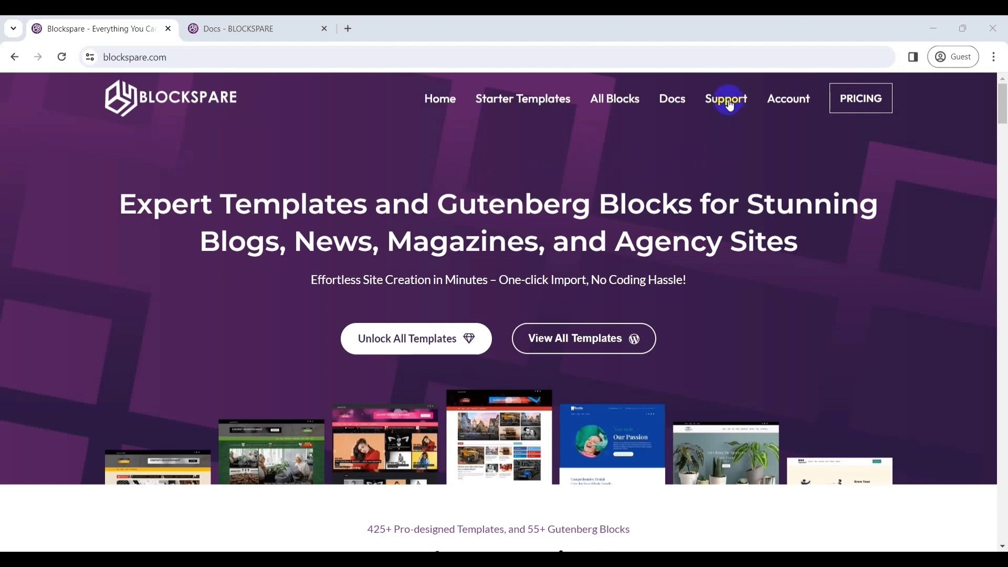
# View the Blockspare Support form, then scroll the Docs page to its tutorial categories.
pyautogui.click(729, 103)
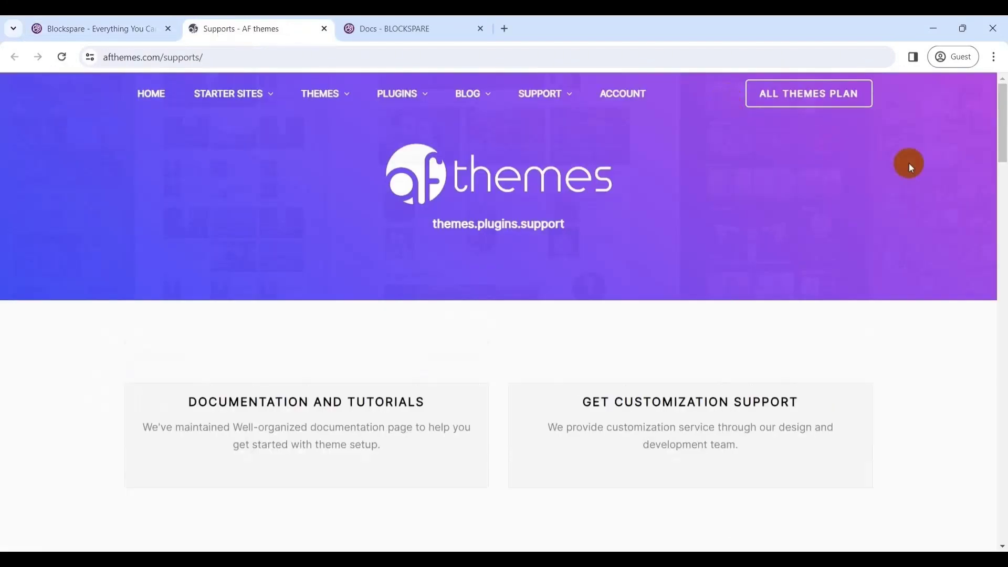
pyautogui.moveTo(1004, 142); pyautogui.dragTo(1004, 272)
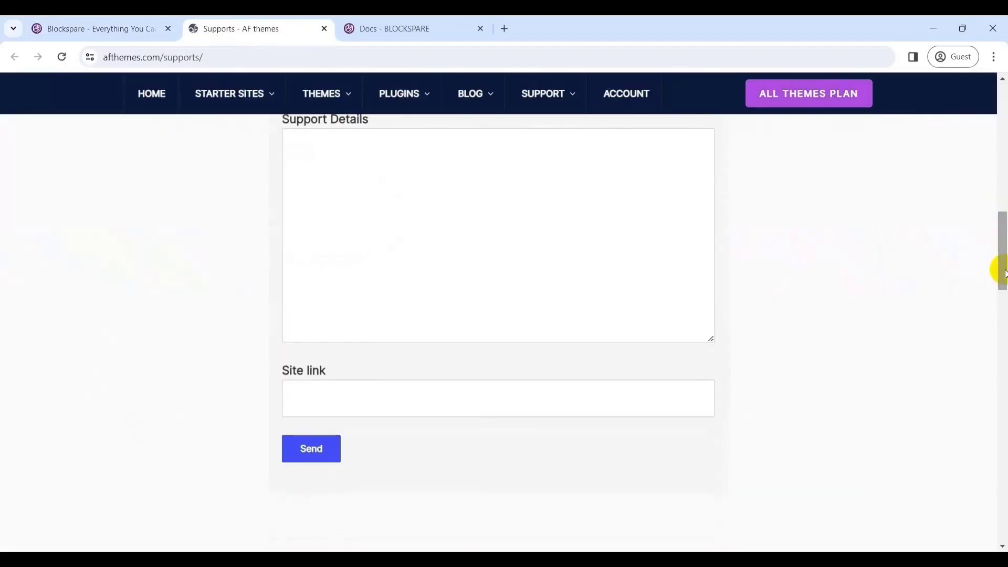
pyautogui.click(392, 29)
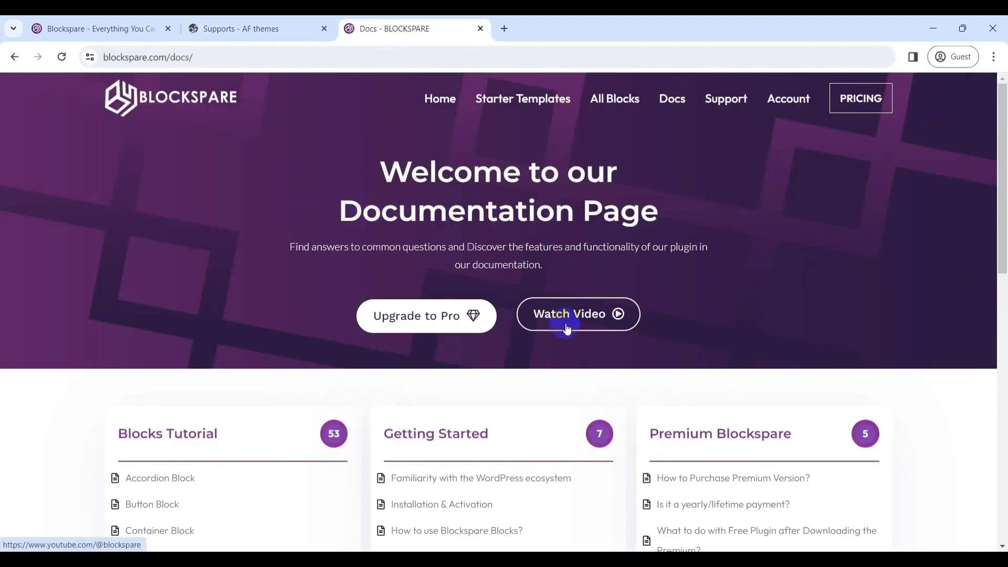
pyautogui.moveTo(1003, 229); pyautogui.dragTo(1003, 282)
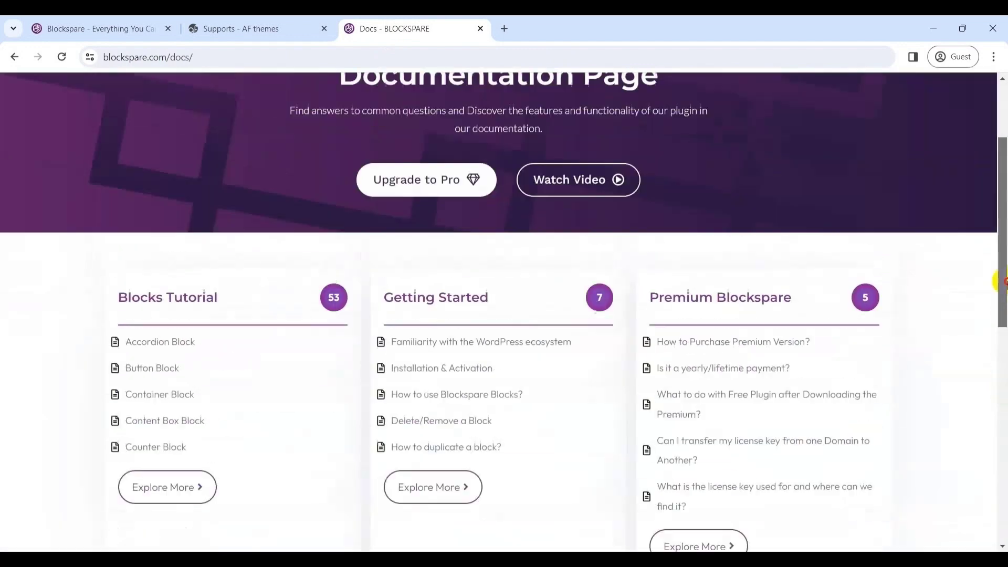